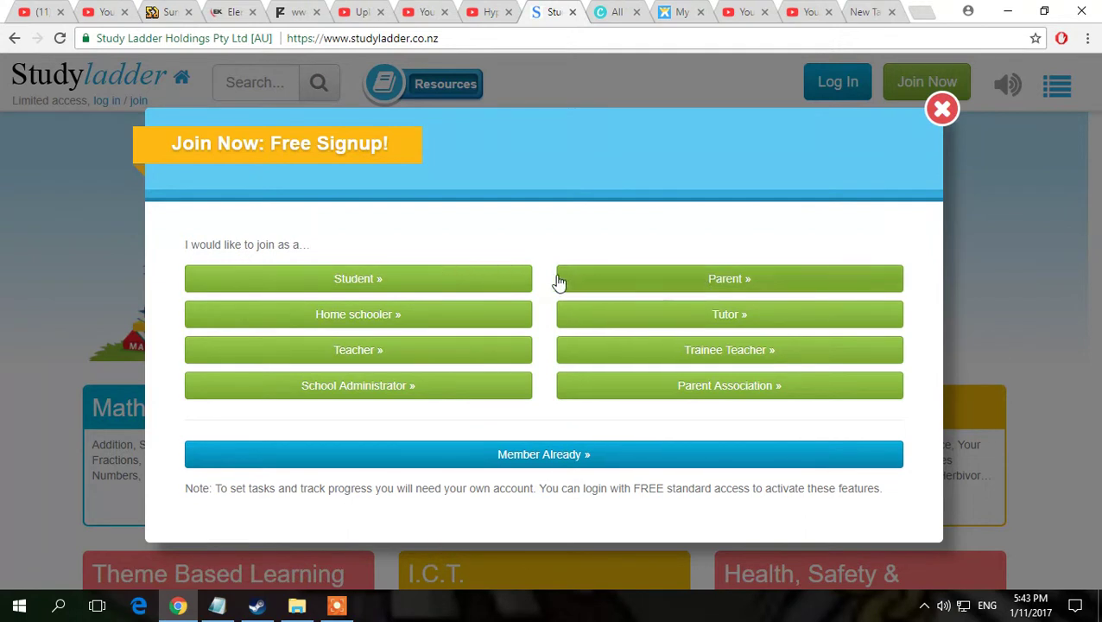
Step: Choose Parent in the Free Signup dialog to reach the Parent/Guardian Details form
left_click(462, 273)
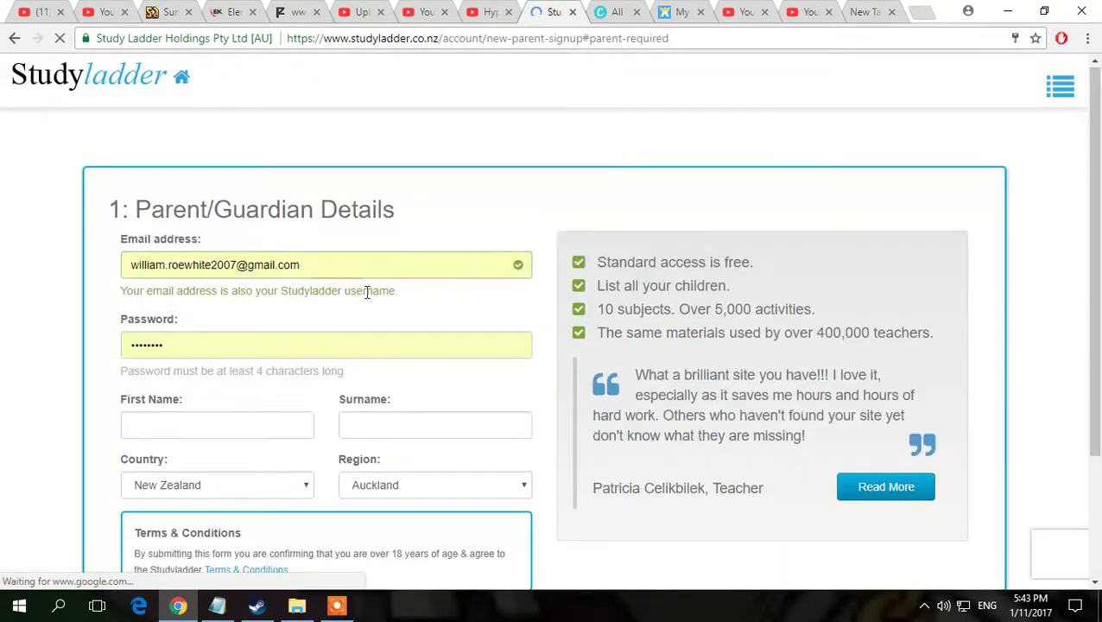
Step: Replace the prefilled email address with a new address
key("BackSpace")
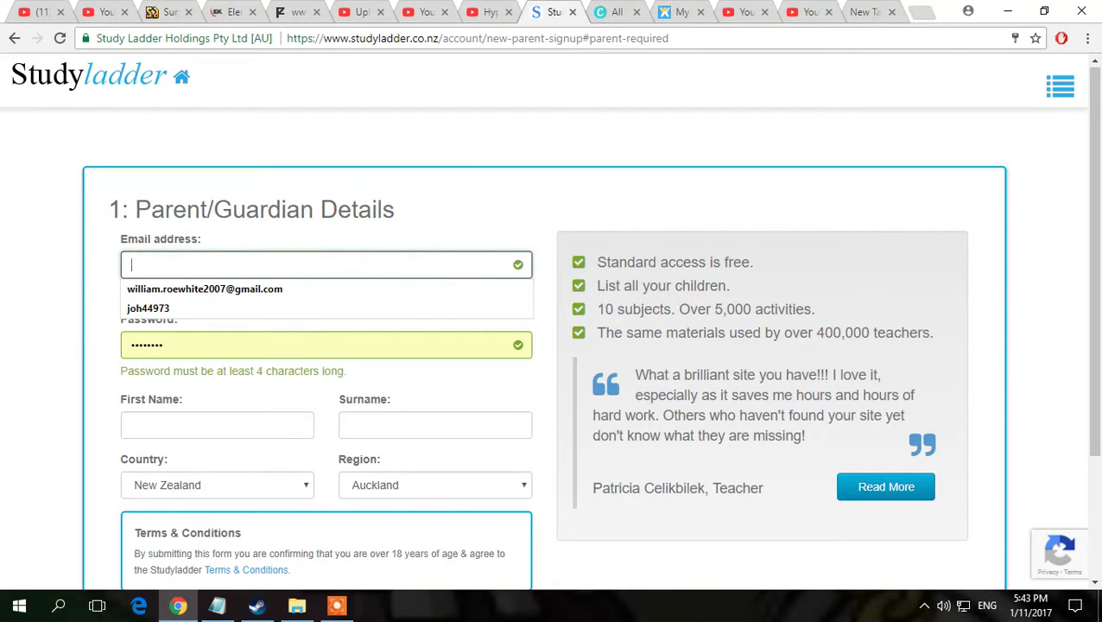
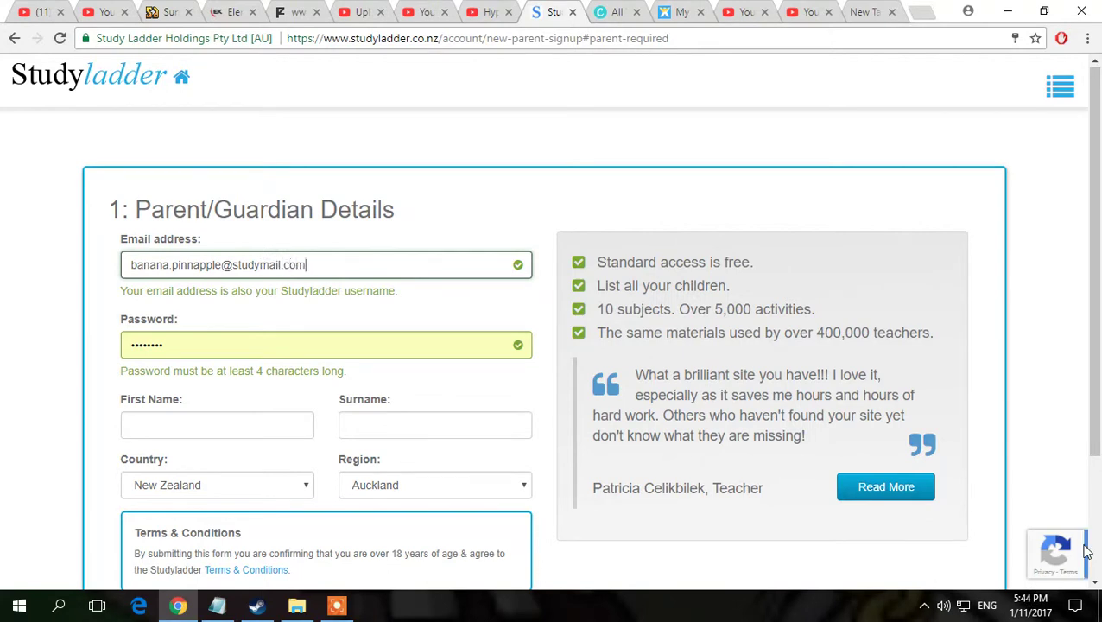
double_click(233, 264)
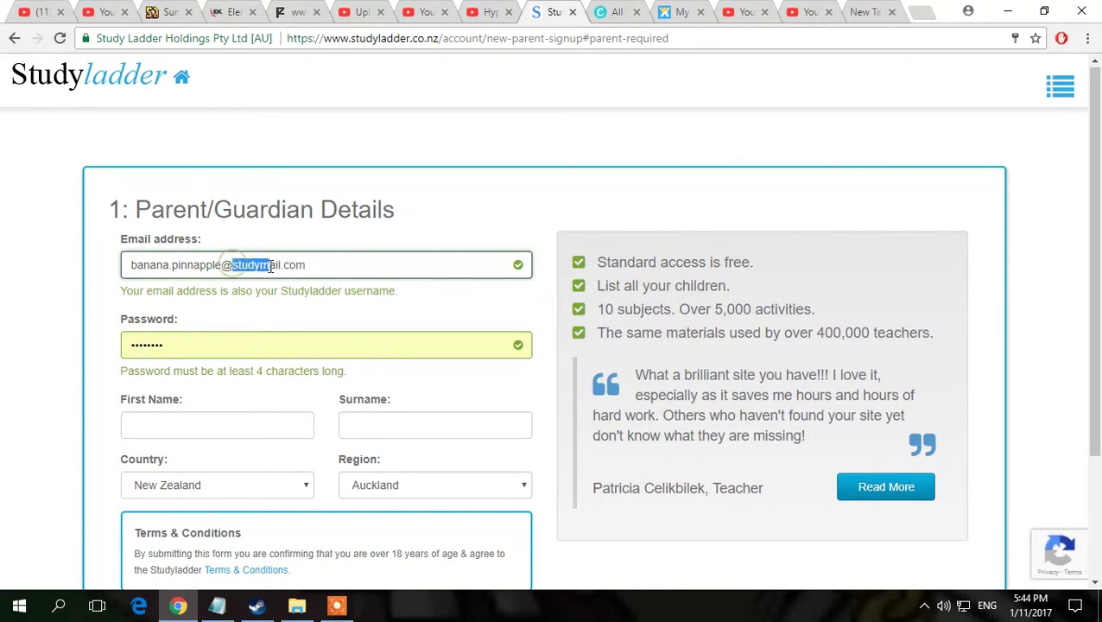
left_click(380, 268)
left_click(644, 162)
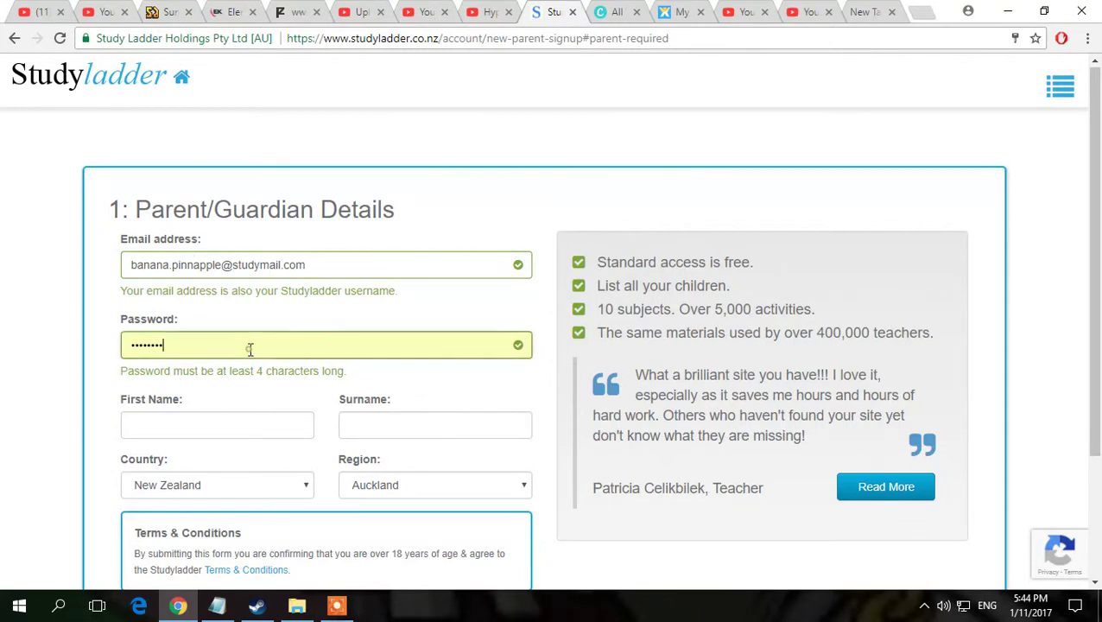
Step: Replace the prefilled password with a new 8-character password
double_click(246, 344)
key("BackSpace")
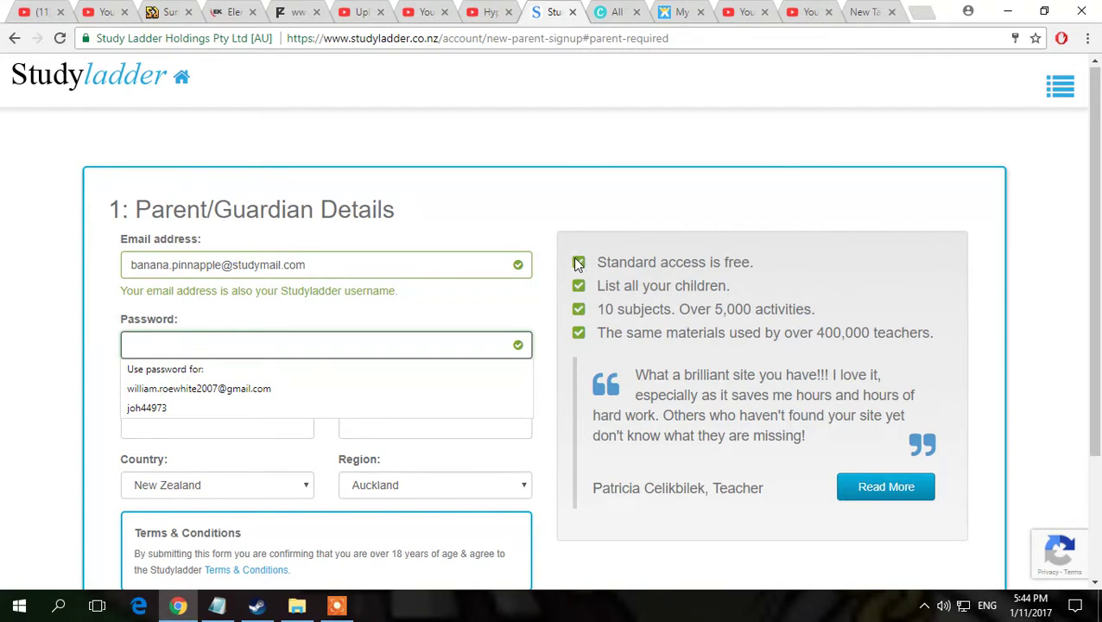
type("ba")
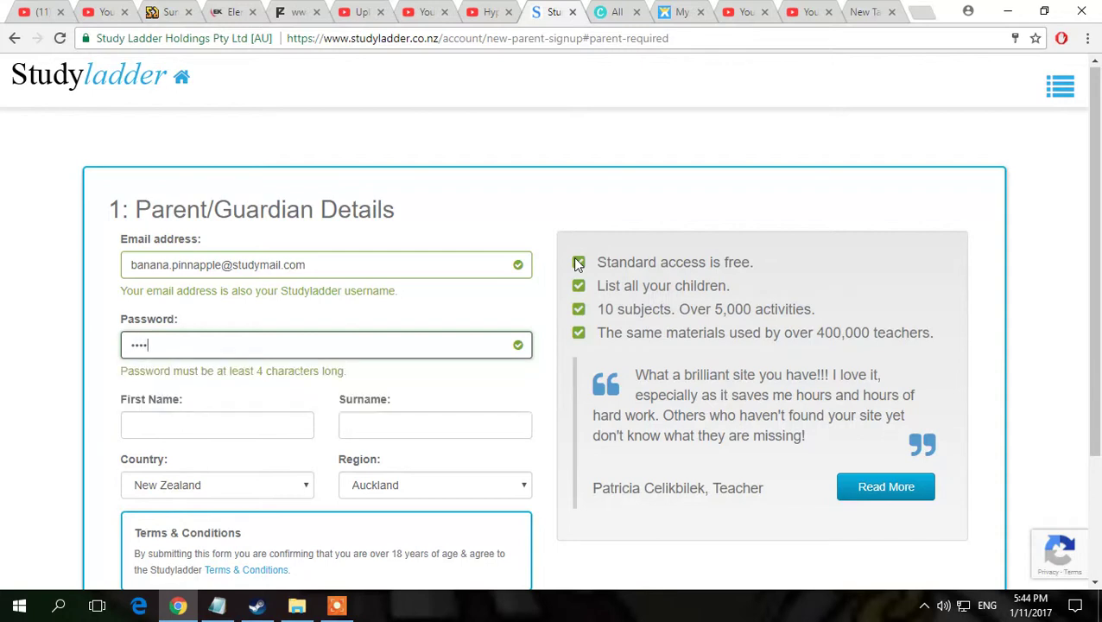
left_click(194, 416)
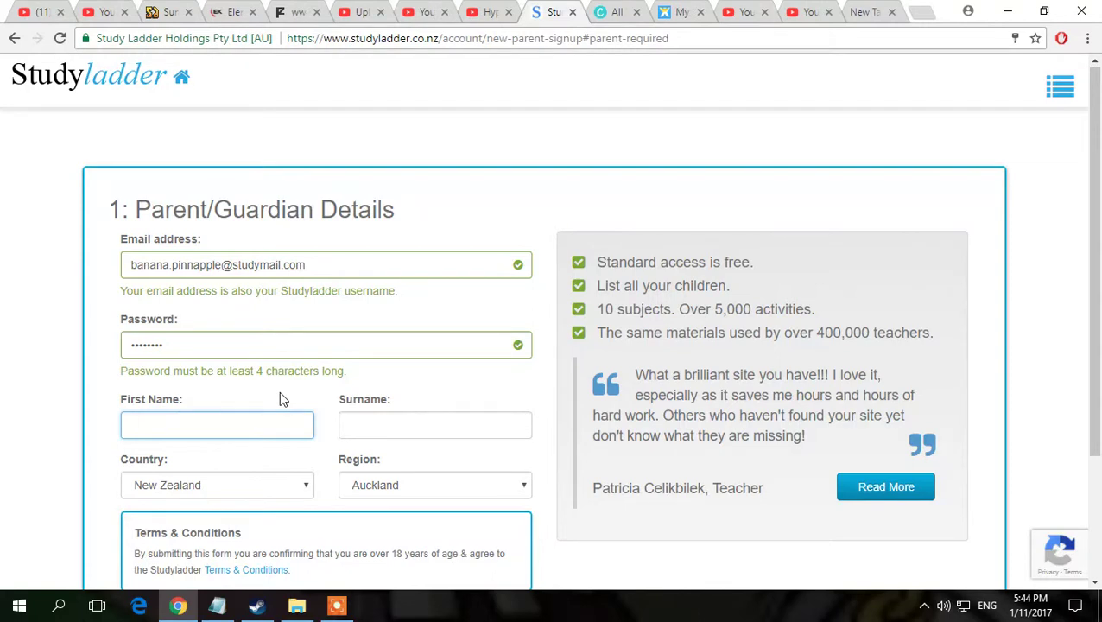
Step: Enter the parent's first name and surname, keeping country New Zealand and region Auckland
type("John")
left_click(404, 428)
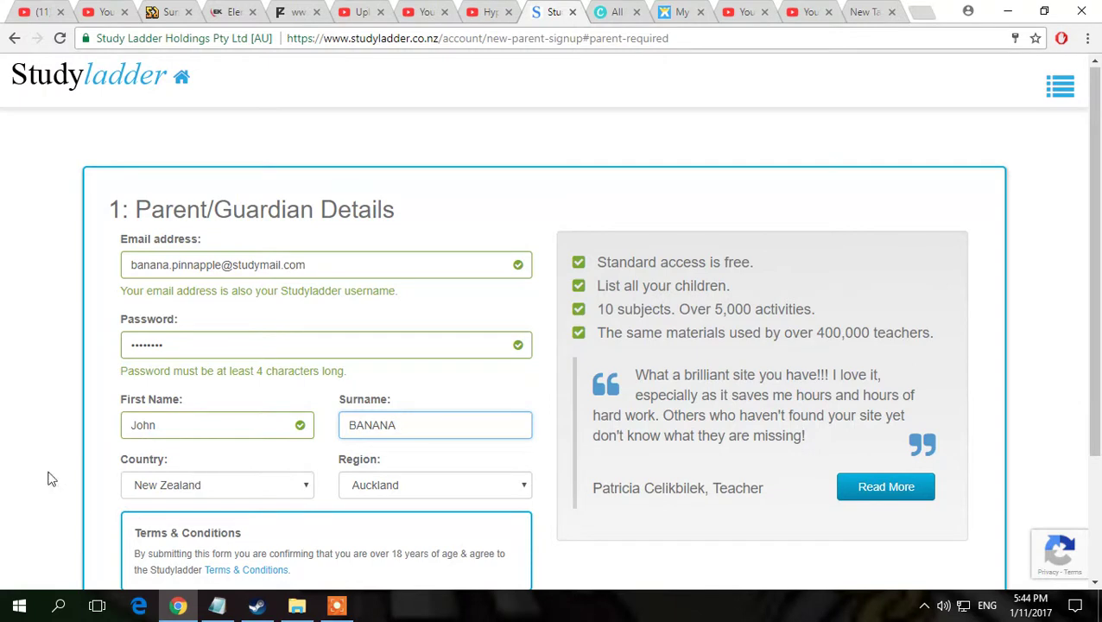
left_click(150, 480)
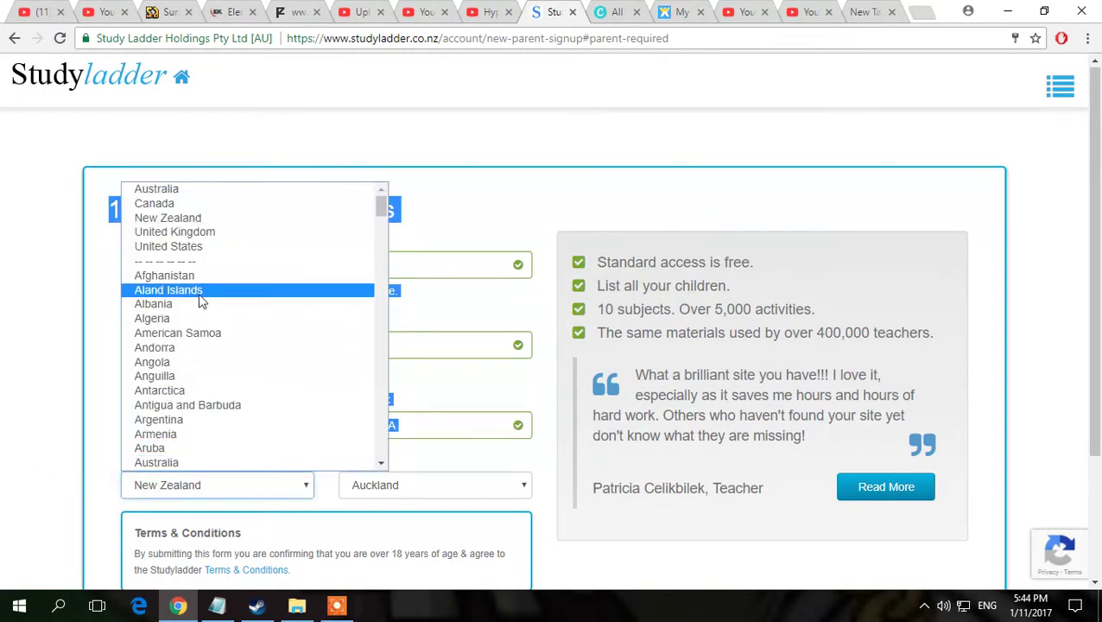
left_click(506, 145)
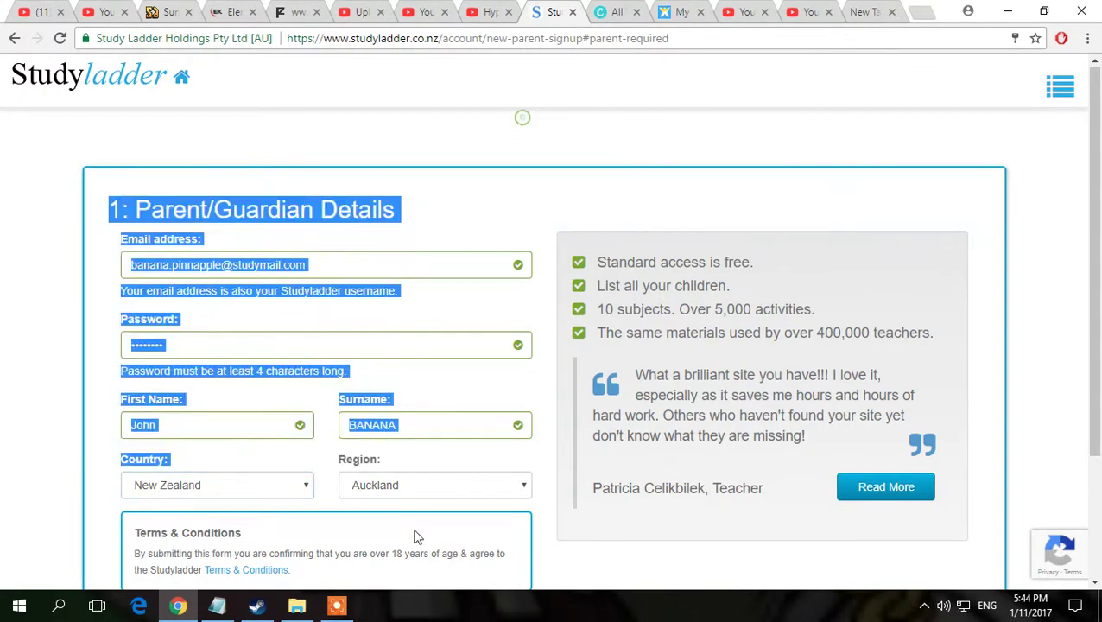
left_click(438, 482)
left_click(568, 26)
left_click(438, 447)
scroll(438, 447, "down", 1)
scroll(363, 484, "down", 1)
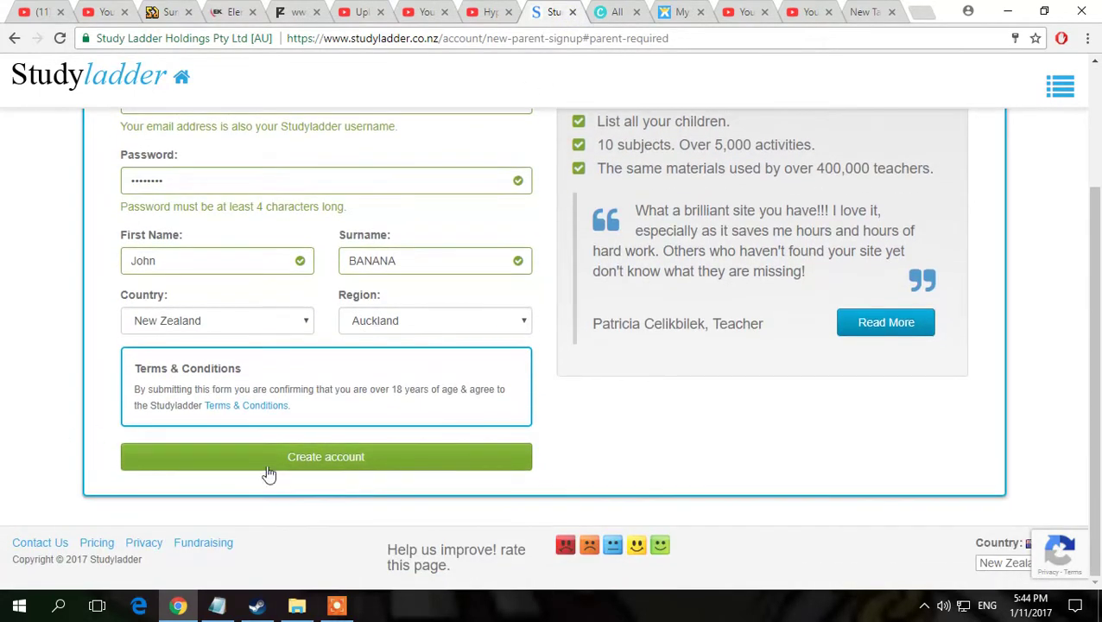
Step: Submit the parent details and decline Chrome's offer to save the password
left_click(330, 465)
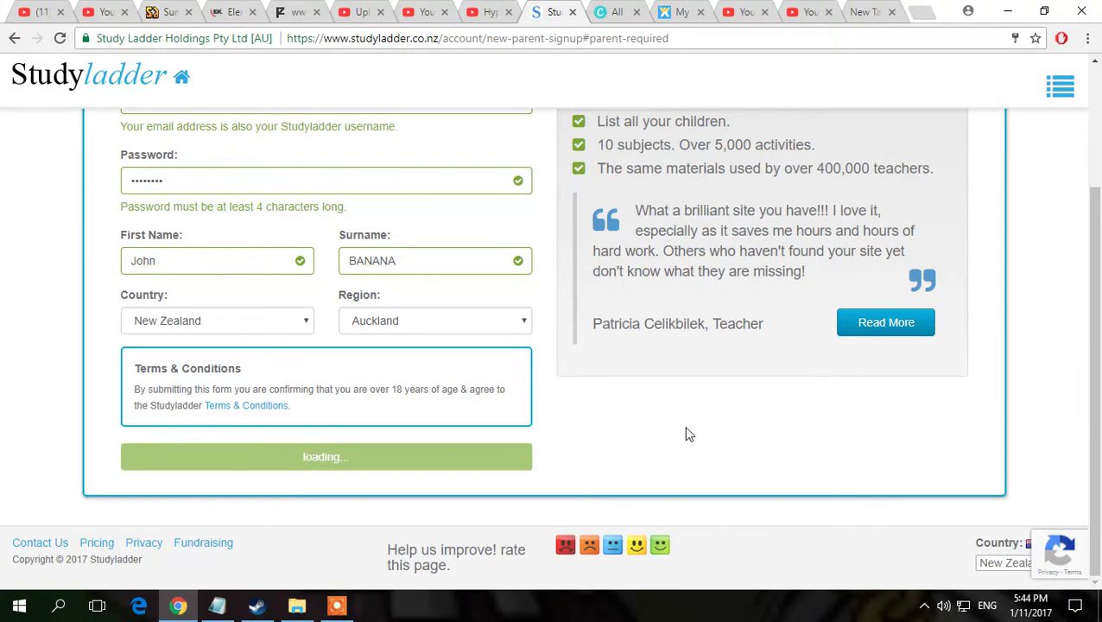
scroll(819, 218, "down", 2)
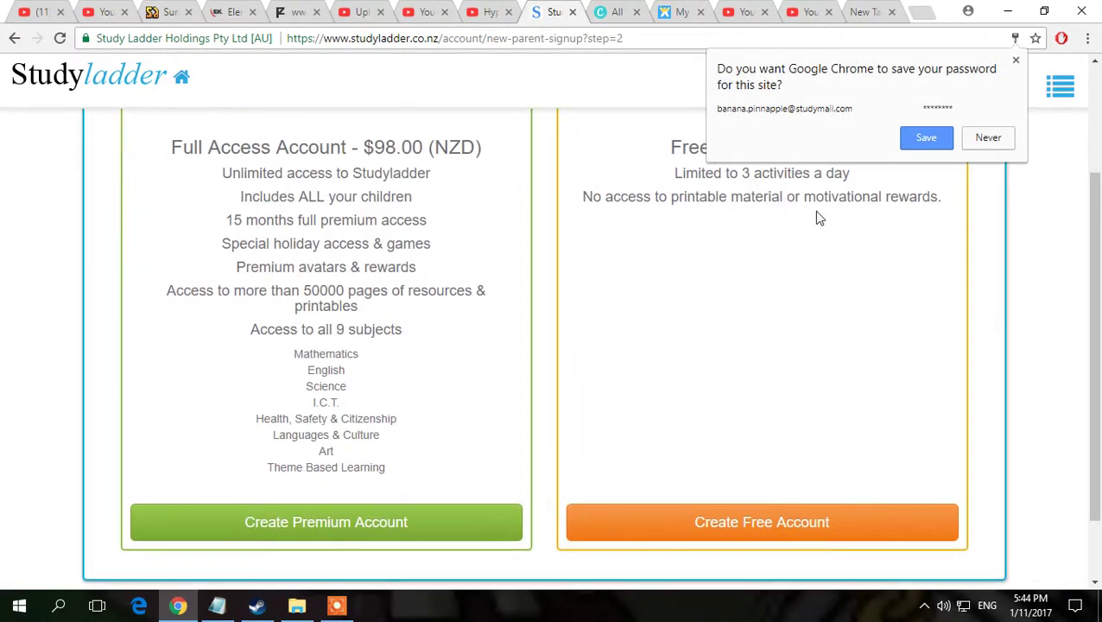
scroll(951, 168, "up", 2)
left_click(987, 138)
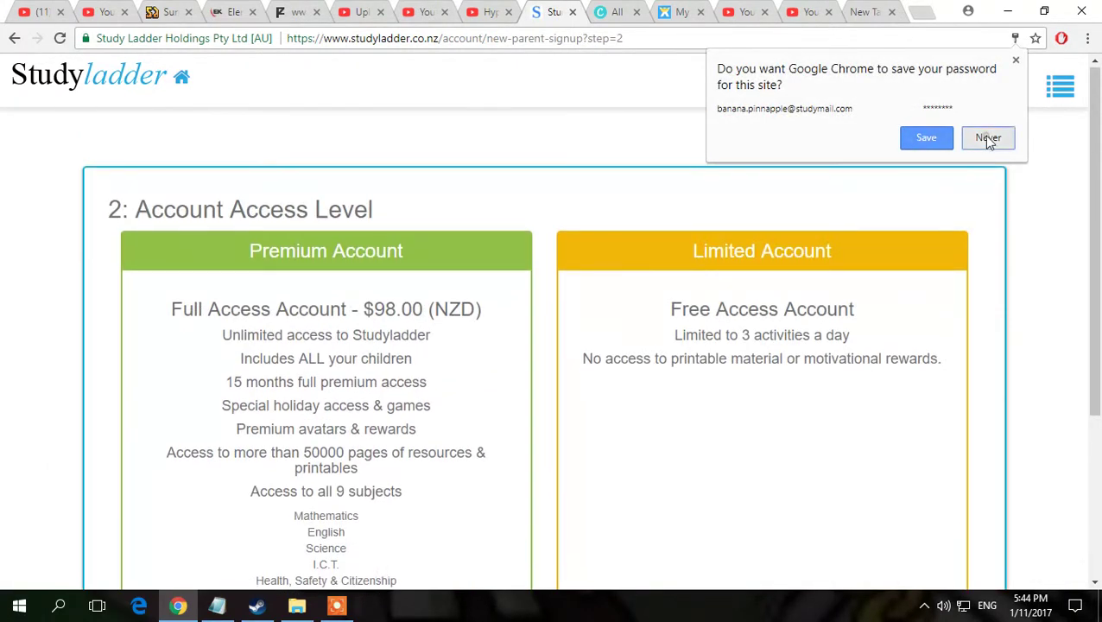
scroll(478, 340, "down", 6)
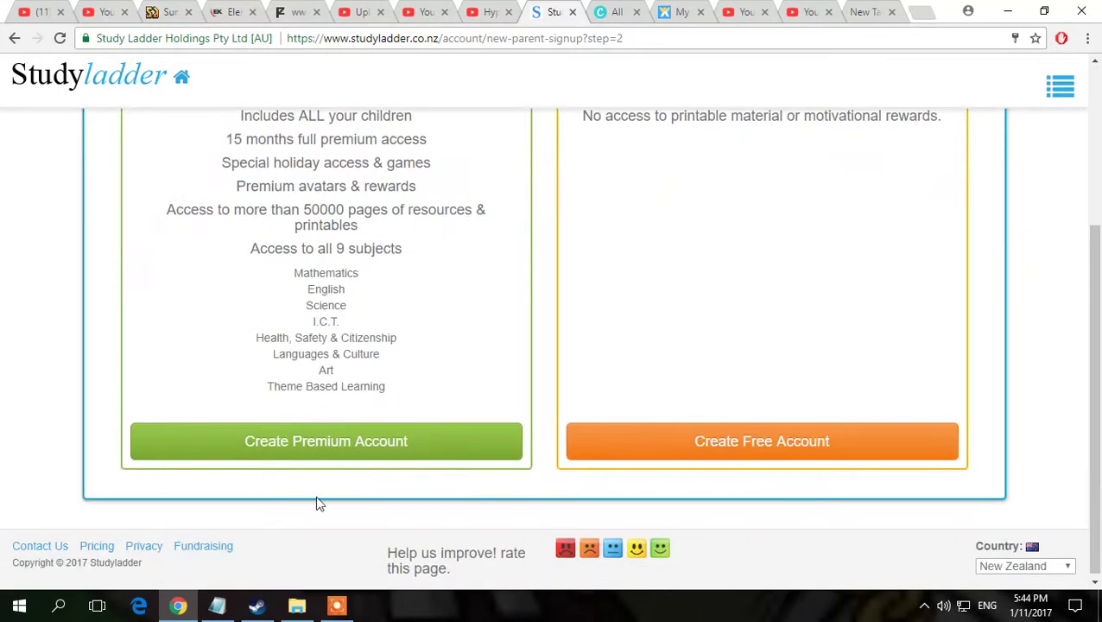
scroll(298, 309, "up", 6)
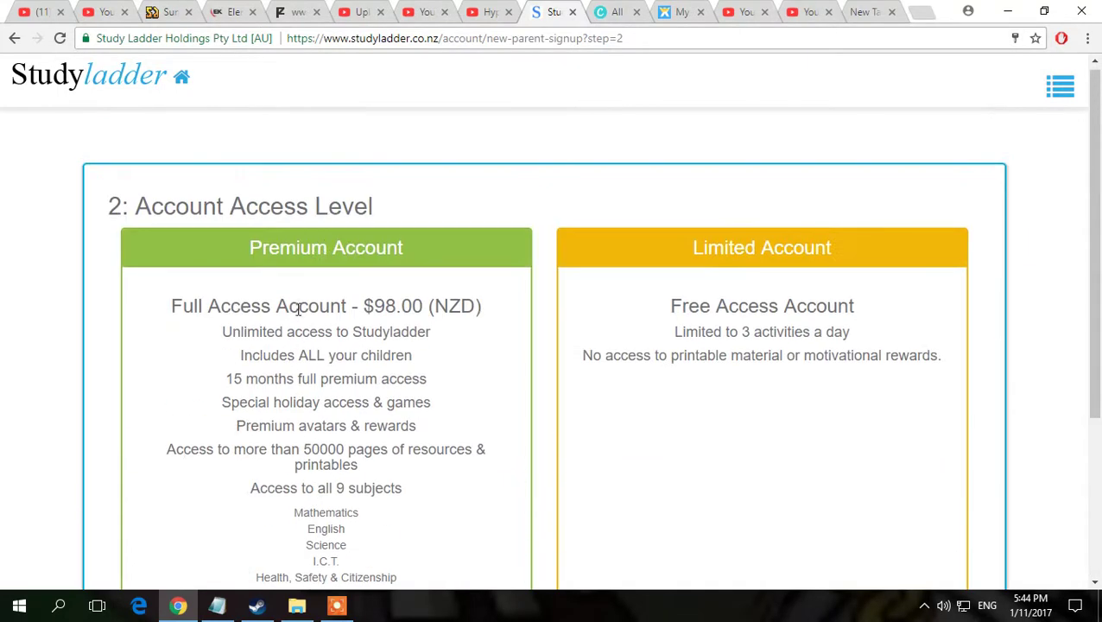
Step: Review the premium account pricing on the account options page
left_click_drag(367, 325, 363, 305)
left_click(365, 304)
left_click_drag(426, 306, 497, 309)
left_click(499, 311)
scroll(395, 399, "down", 2)
scroll(395, 400, "up", 3)
scroll(395, 402, "down", 3)
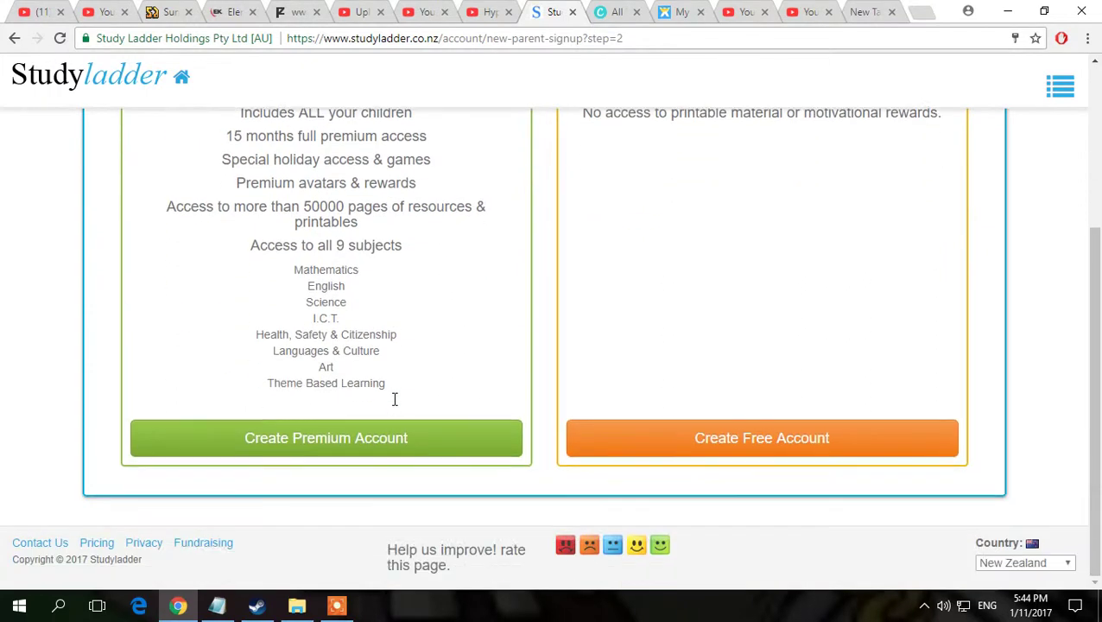
scroll(395, 403, "up", 3)
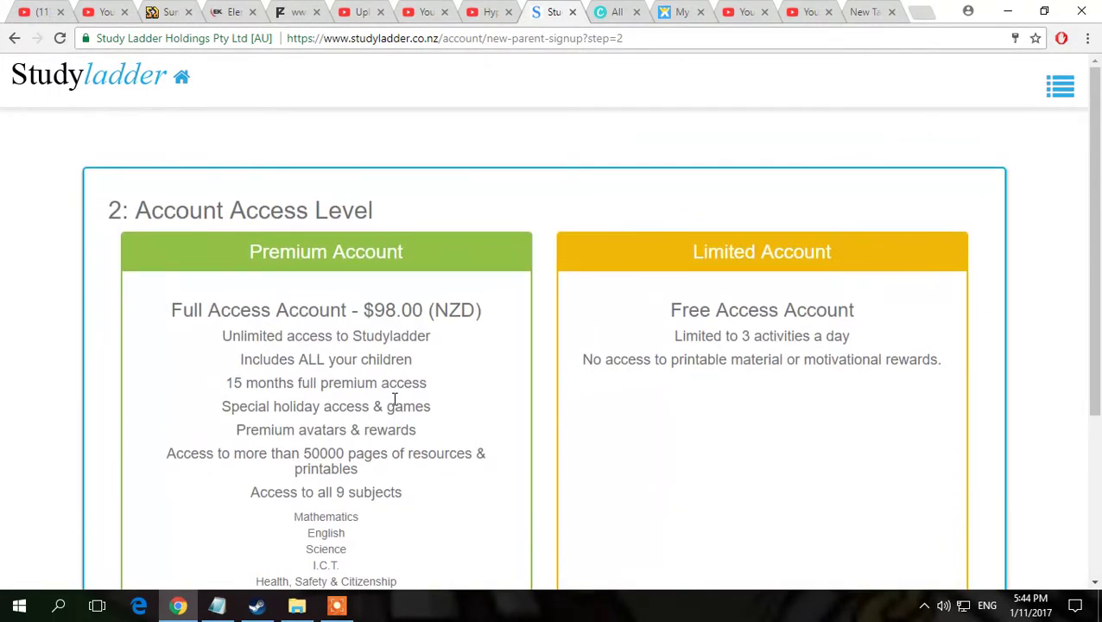
scroll(384, 391, "down", 1)
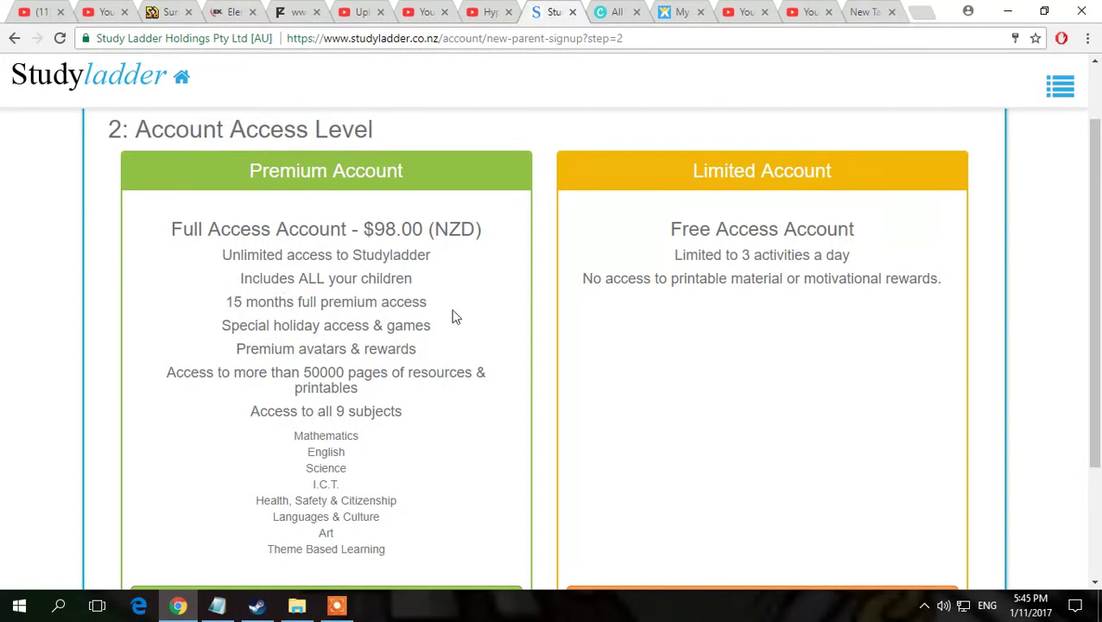
scroll(657, 549, "up", 1)
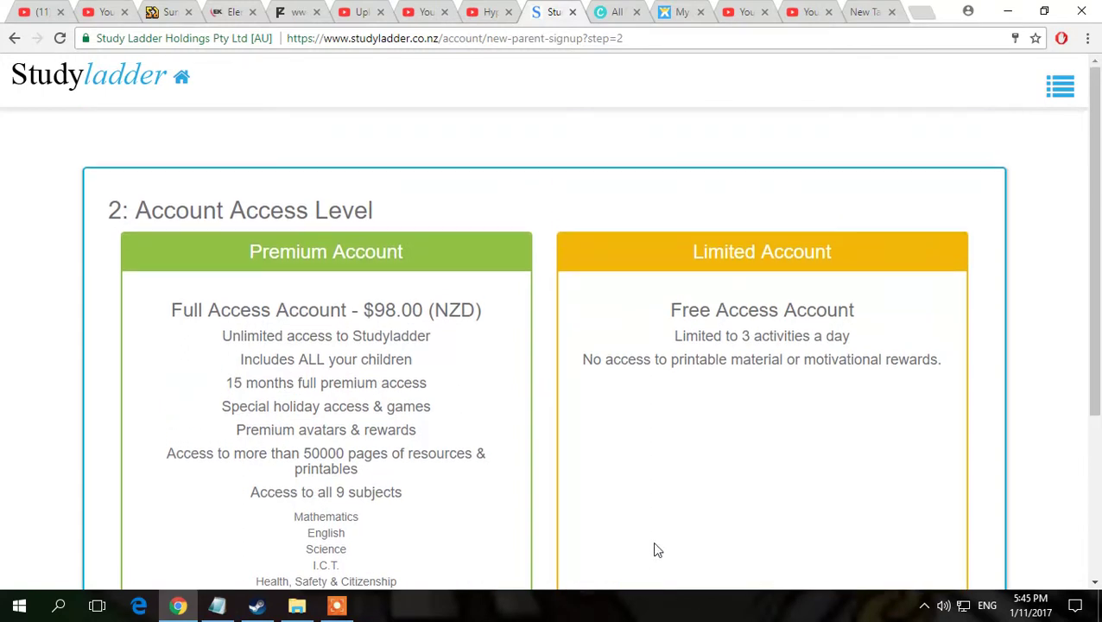
Step: Choose the free Limited Account with Create Free Account
left_click_drag(683, 261, 812, 273)
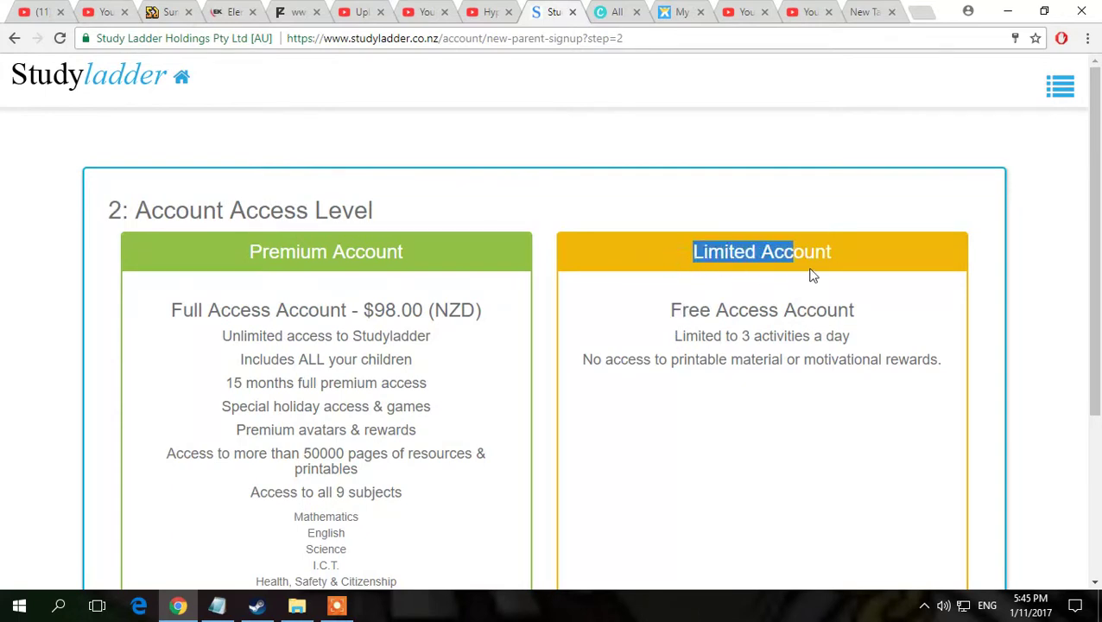
left_click(769, 376)
scroll(787, 406, "down", 3)
scroll(801, 445, "up", 3)
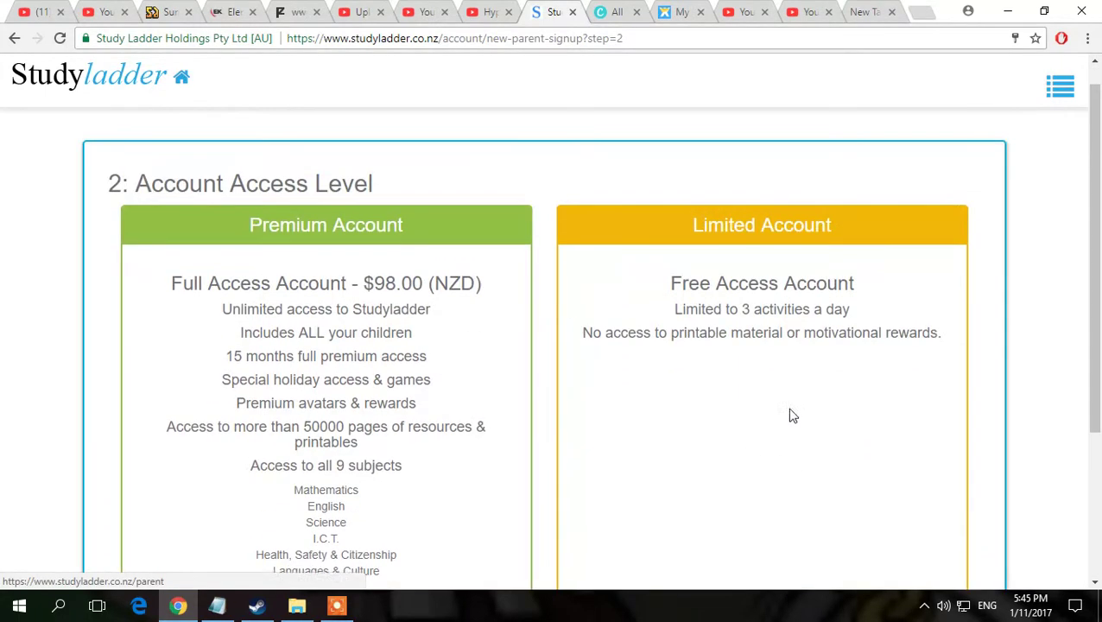
left_click_drag(706, 252, 828, 252)
left_click(749, 336)
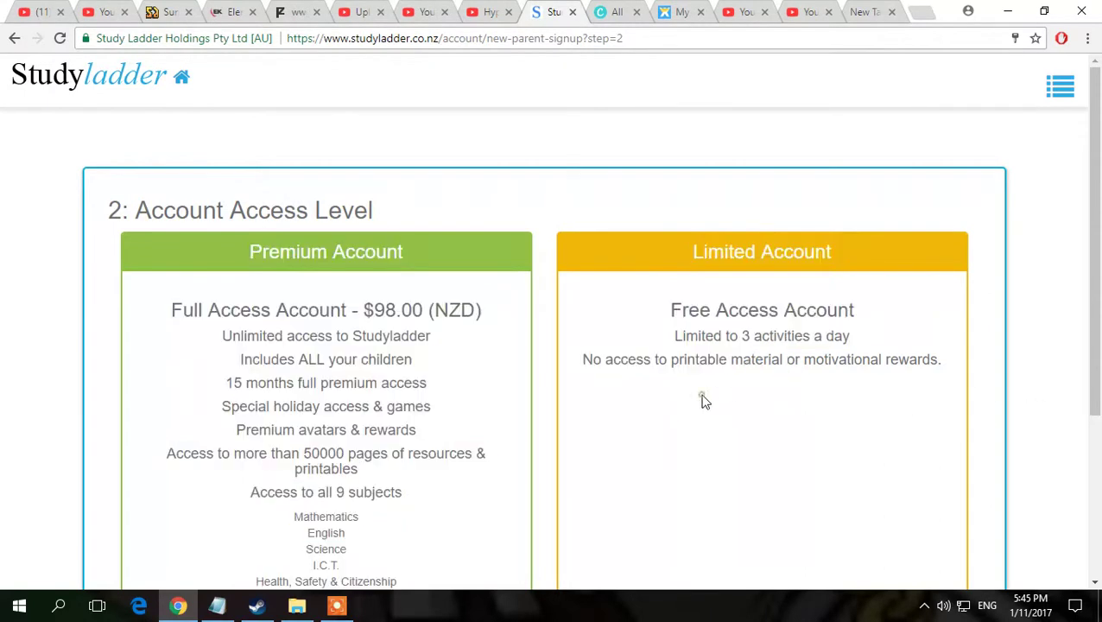
scroll(858, 458, "down", 3)
scroll(857, 458, "up", 3)
scroll(381, 374, "down", 3)
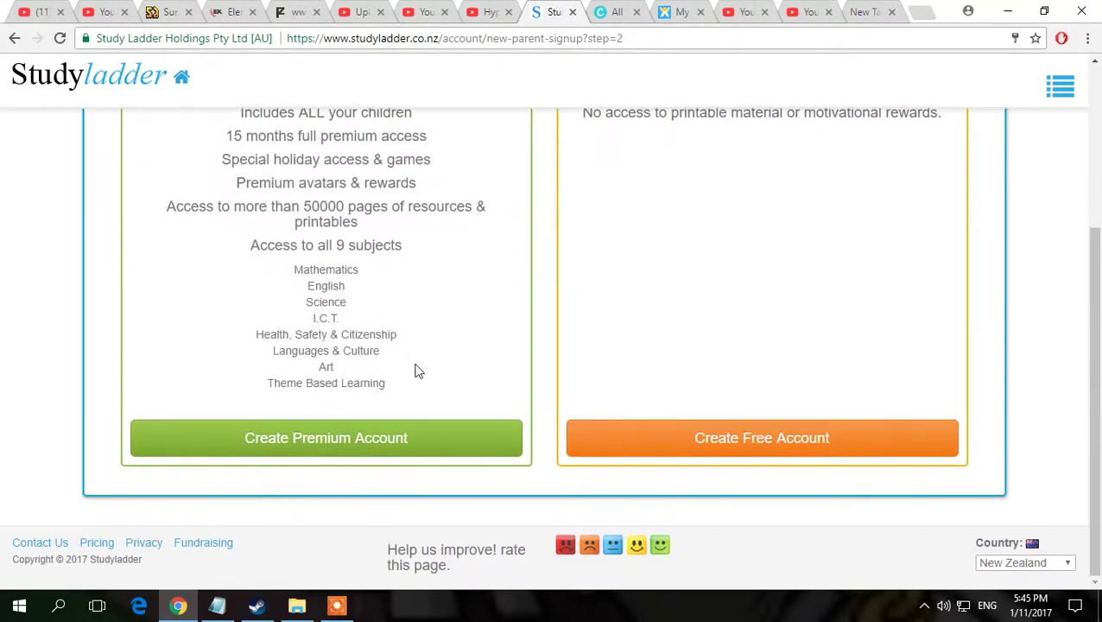
left_click(772, 452)
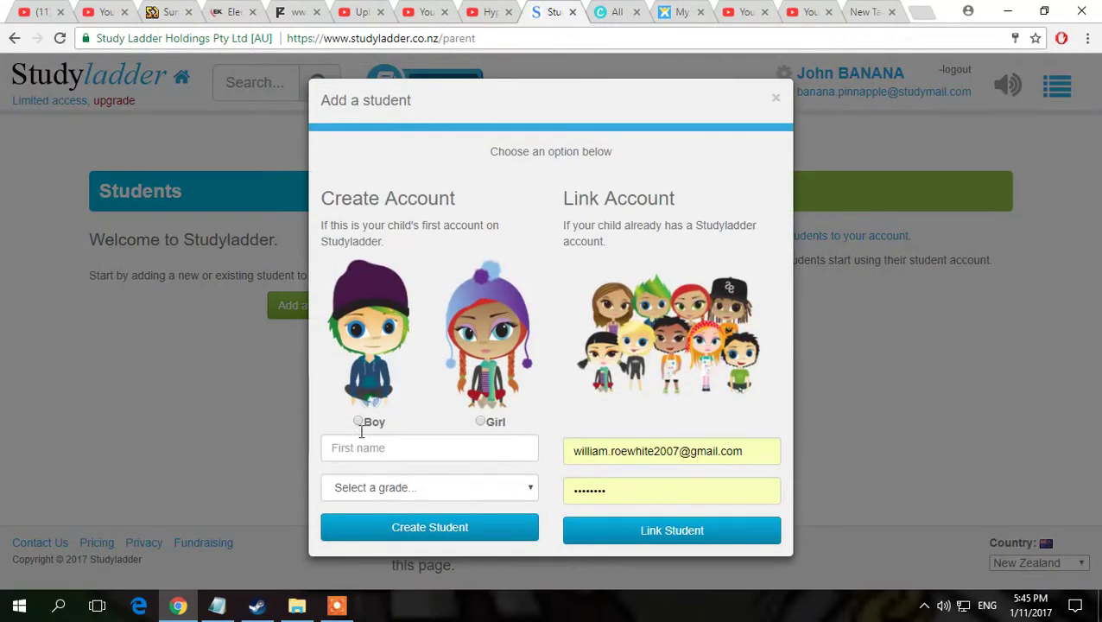
Step: Enter the student's first name, mark as Boy, pick Year 6/Brown, and create the student
left_click(403, 445)
left_click(370, 422)
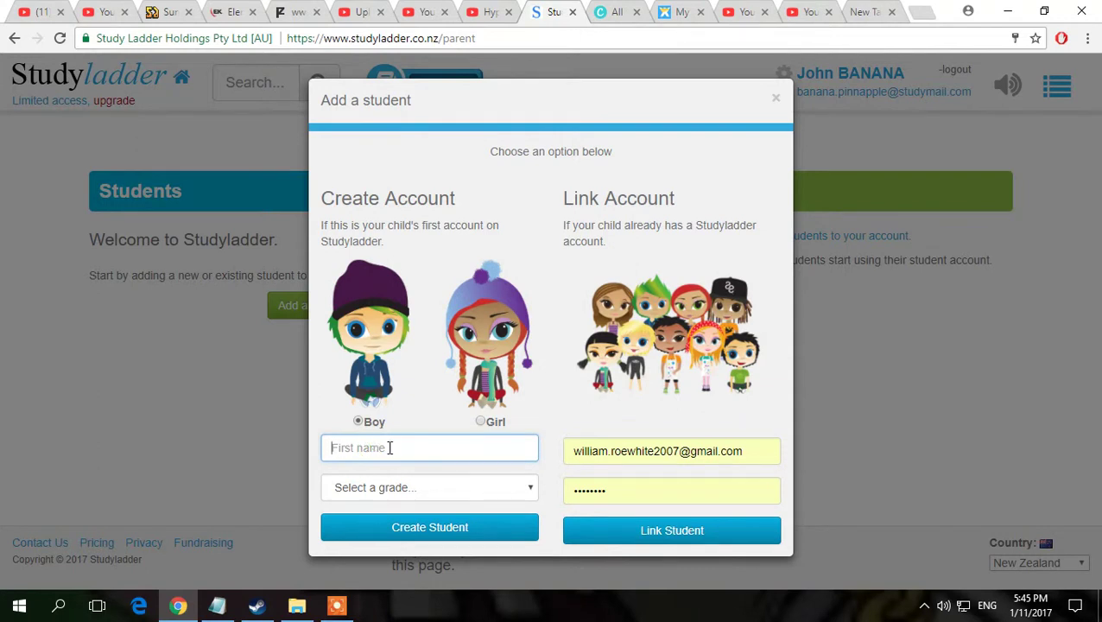
type("Pl")
left_click(469, 487)
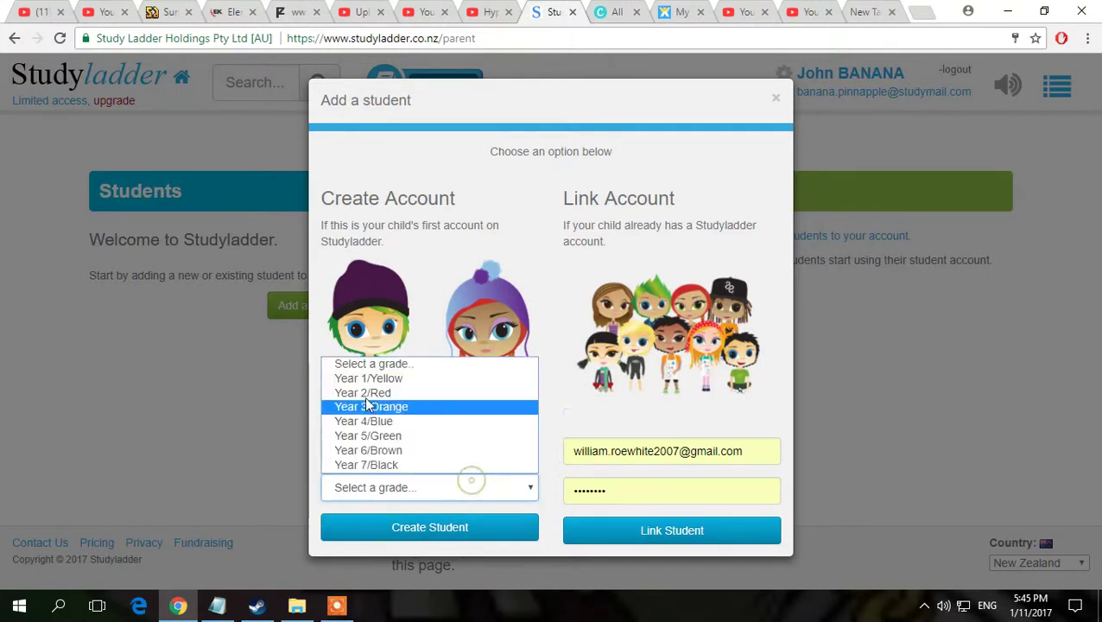
left_click(381, 450)
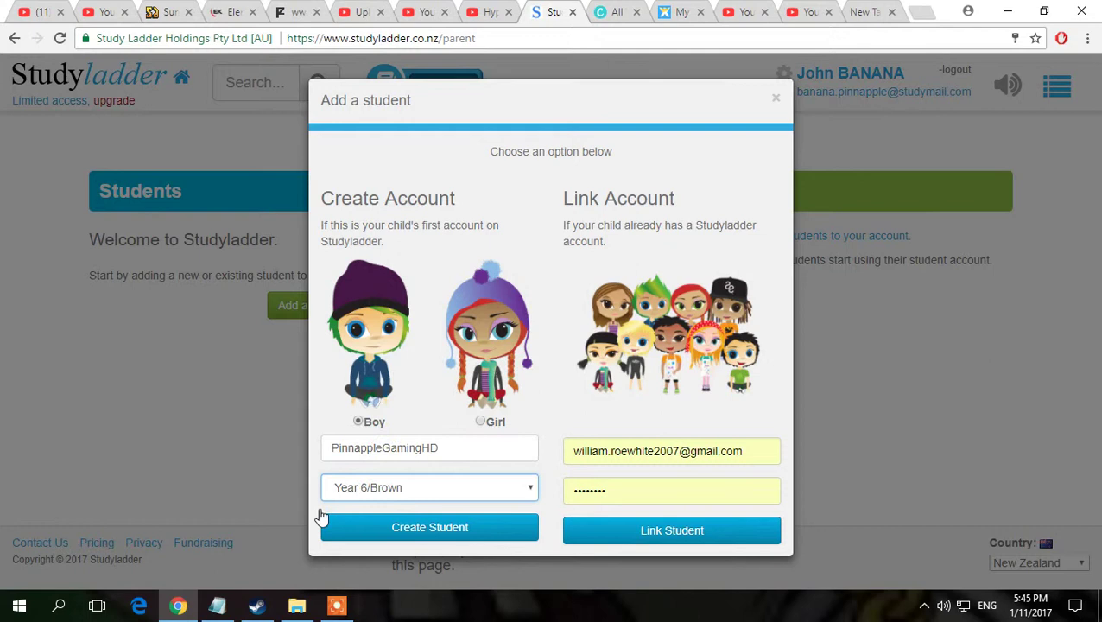
left_click(432, 529)
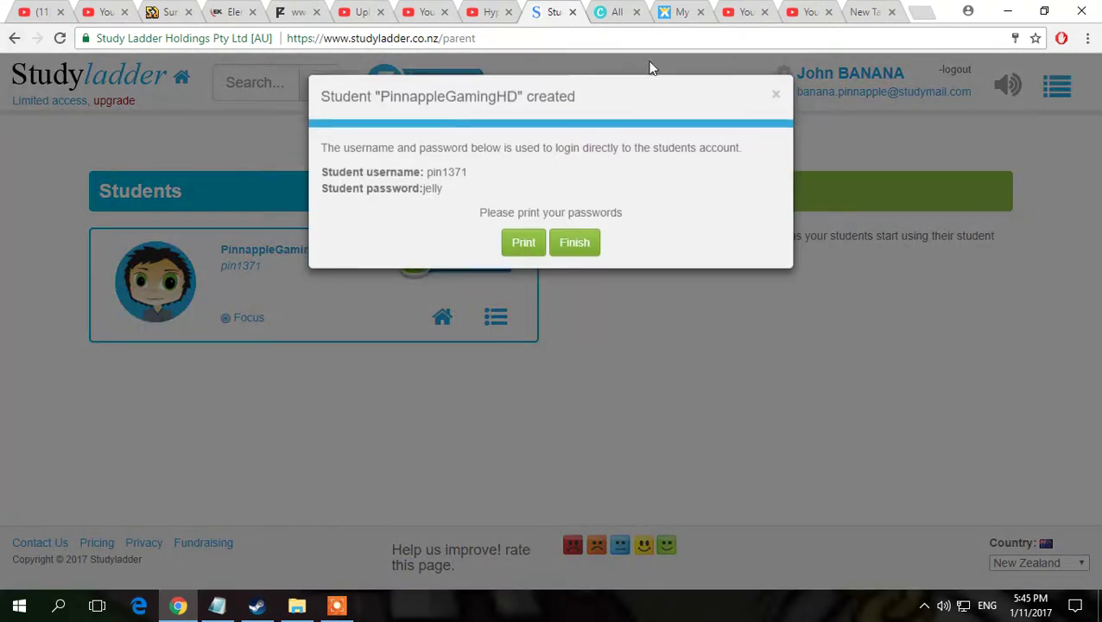
Step: Dismiss the 'Student created' dialog with Finish
left_click(571, 249)
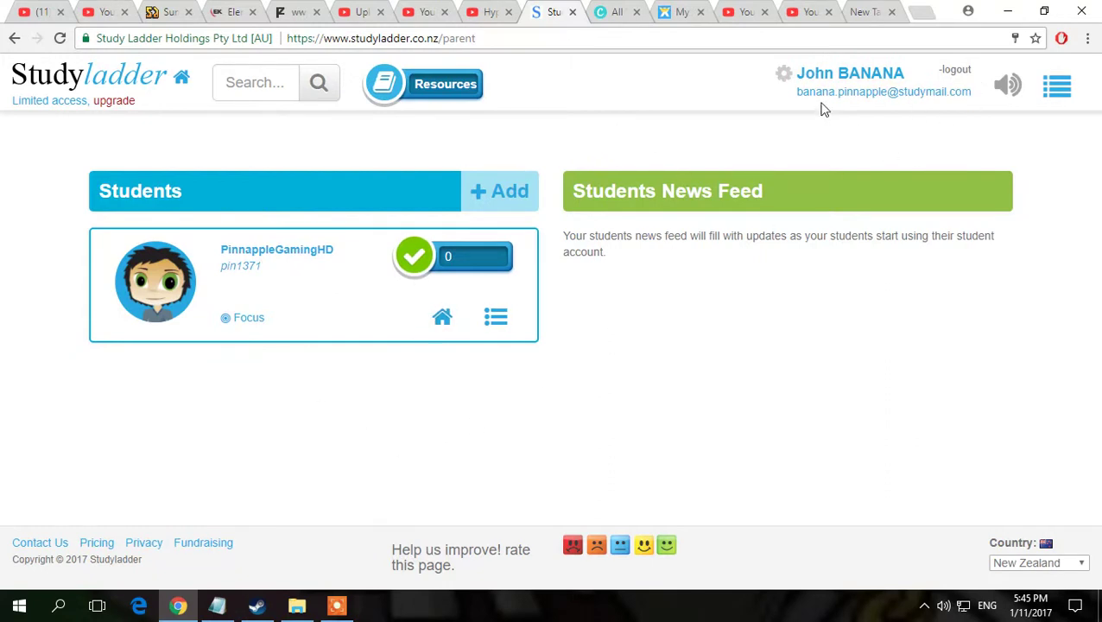
Step: Open the student card's home page and close the Full Access Special promotion
left_click(440, 313)
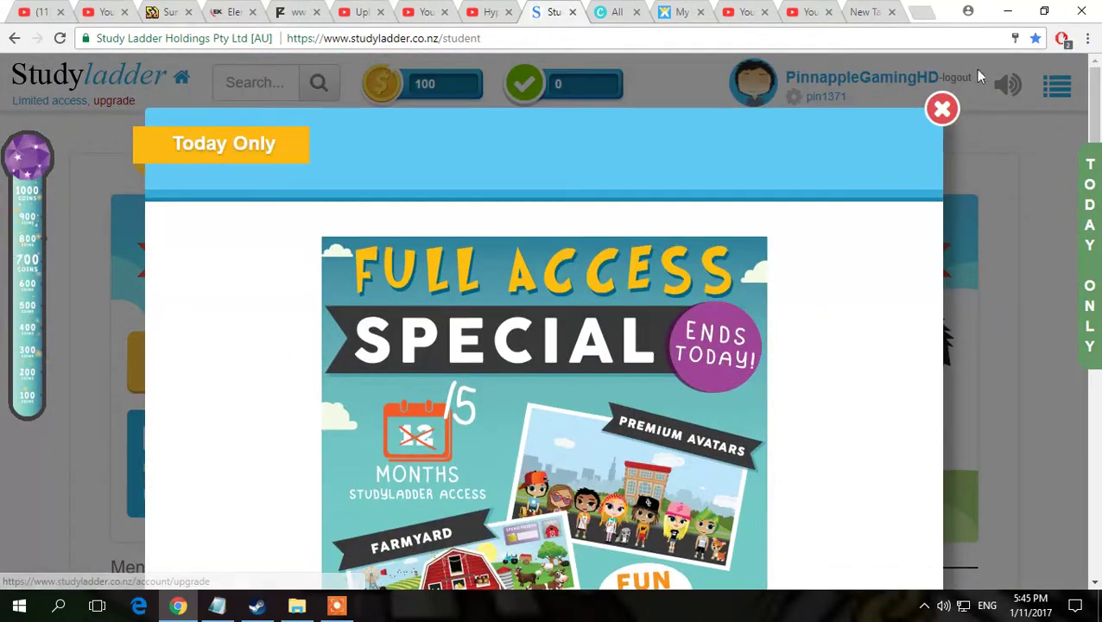
left_click(941, 108)
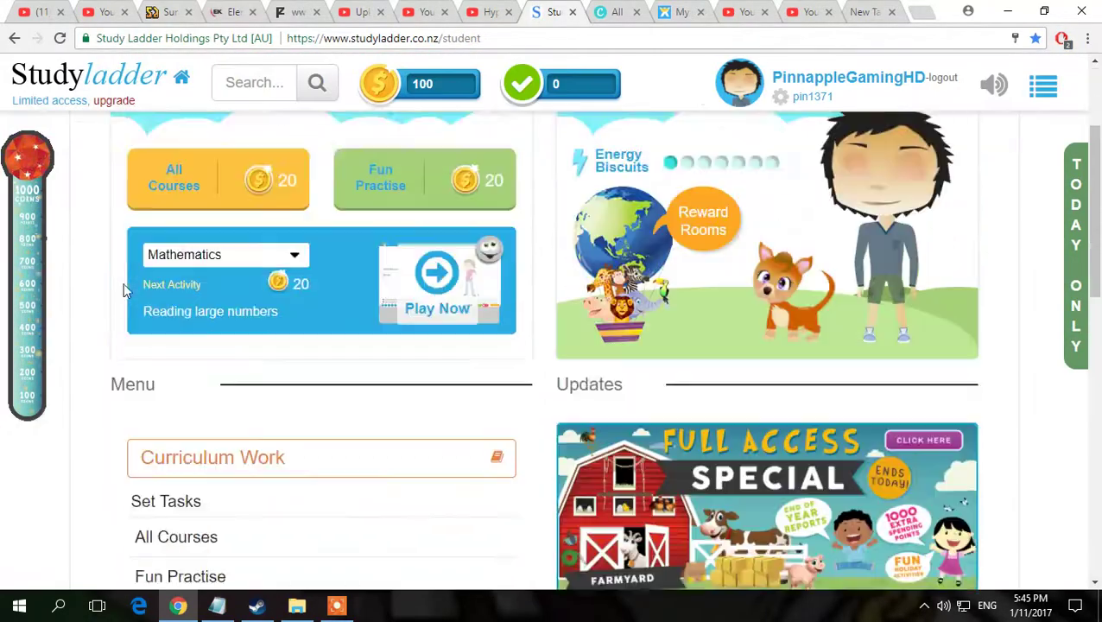
scroll(829, 350, "down", 4)
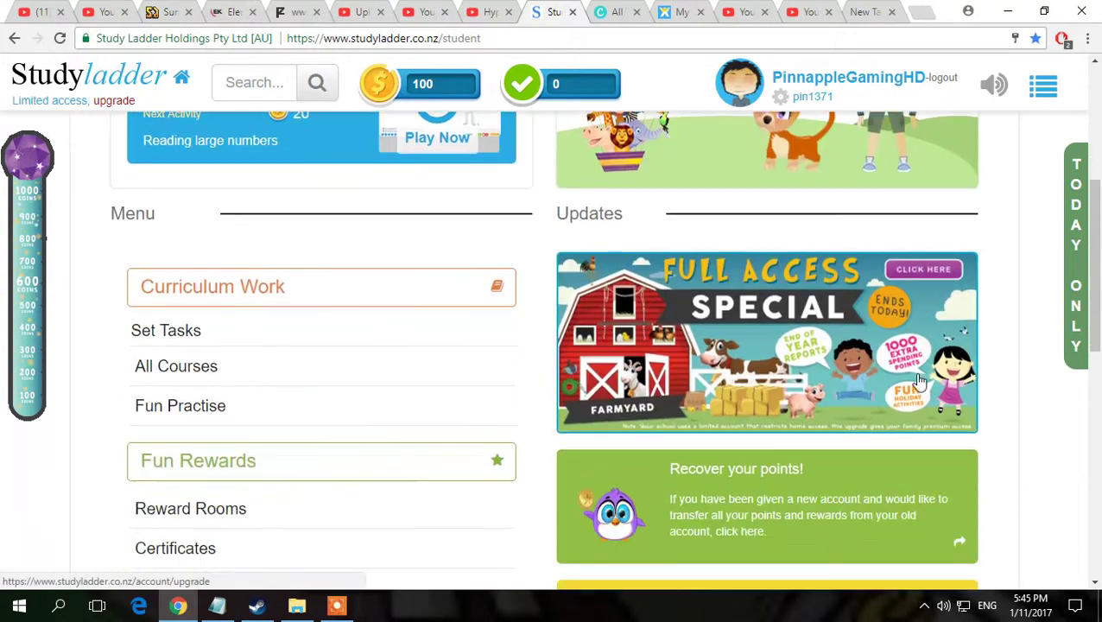
scroll(864, 354, "up", 4)
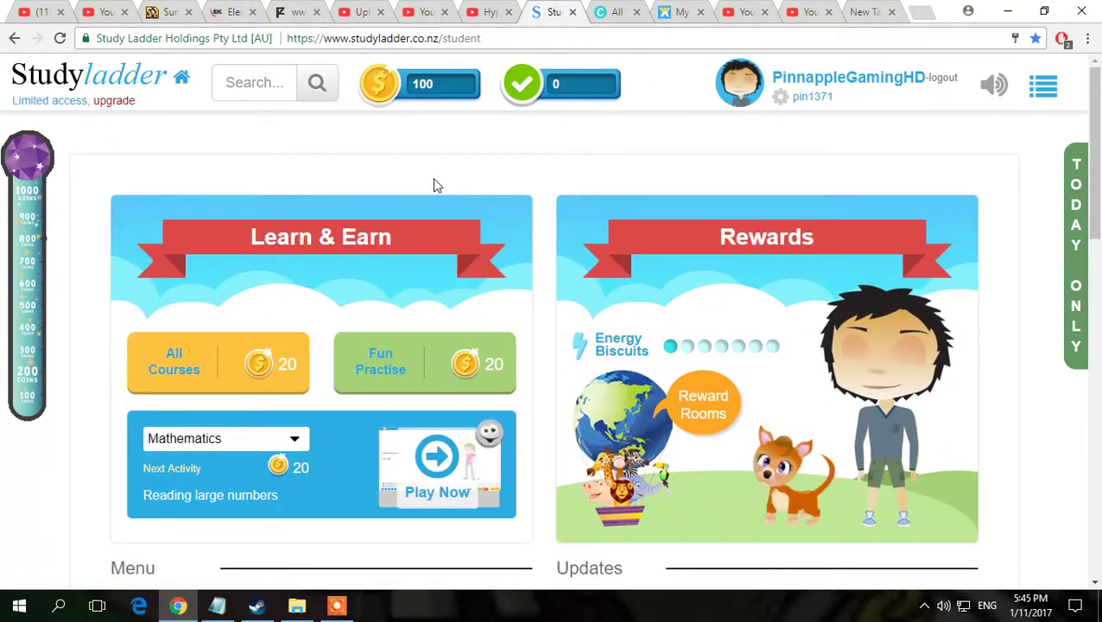
left_click(347, 605)
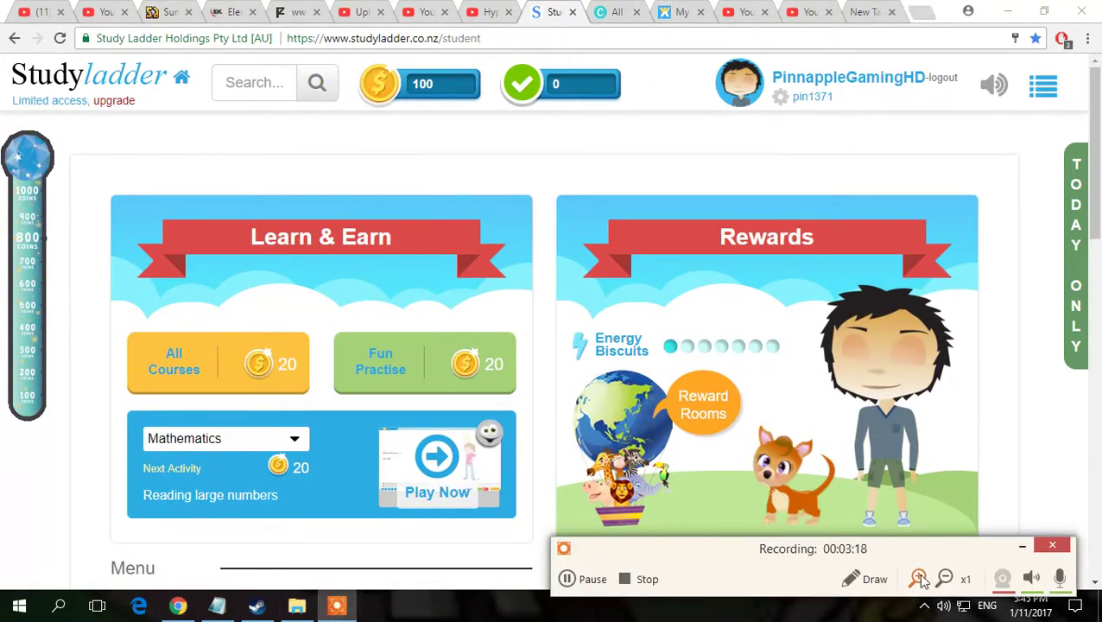
left_click(1022, 548)
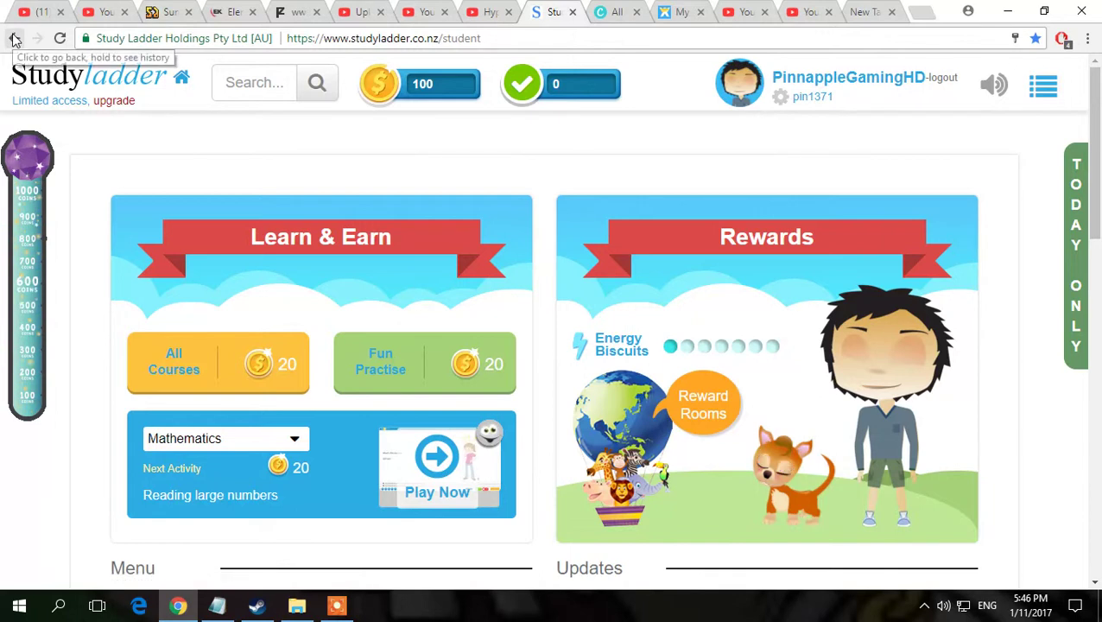
Step: Log out and start a new Parent signup through Join Now
left_click(14, 38)
left_click(34, 38)
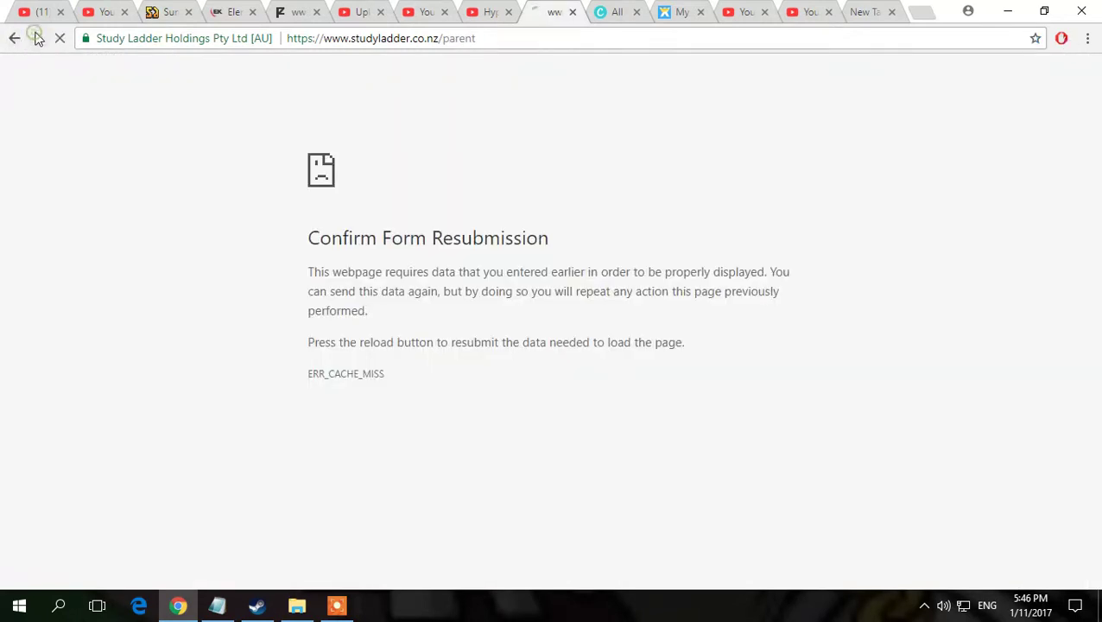
left_click(936, 86)
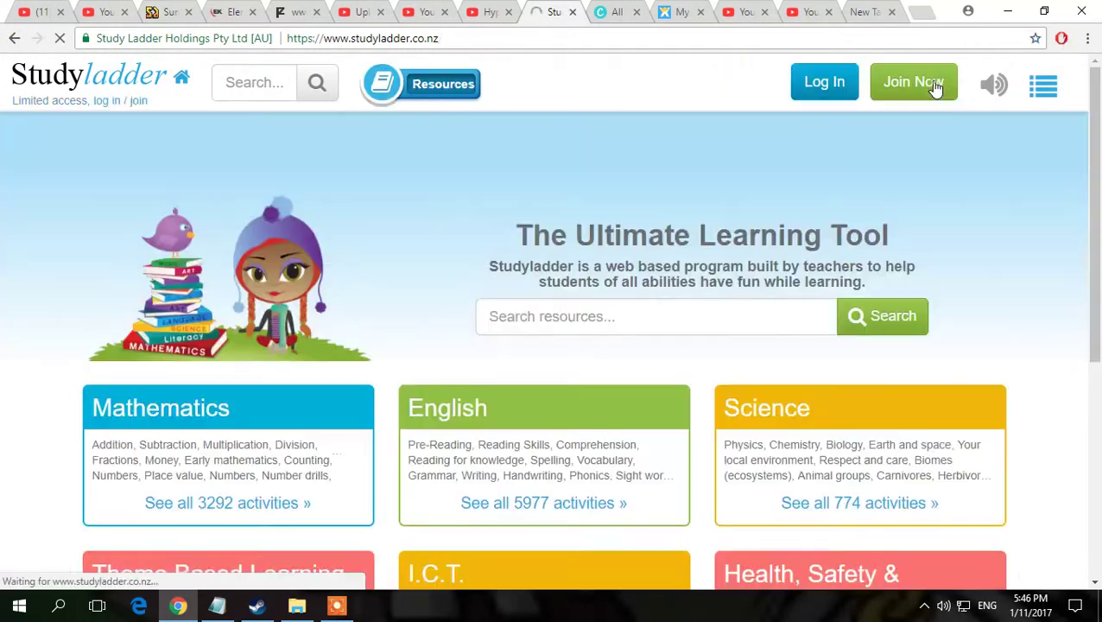
left_click(895, 88)
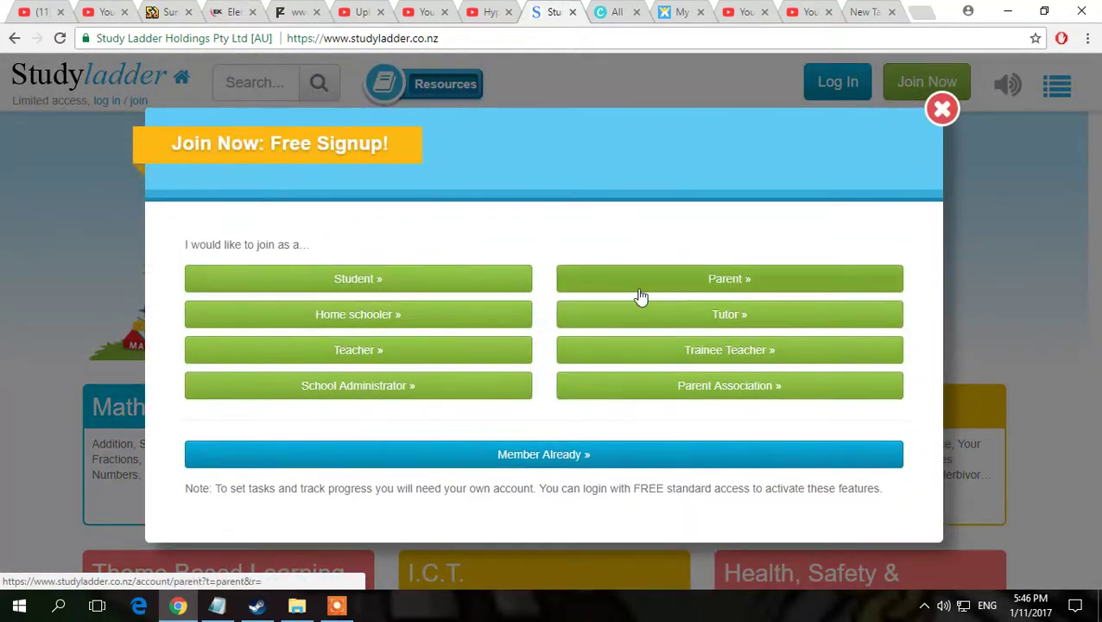
left_click(672, 292)
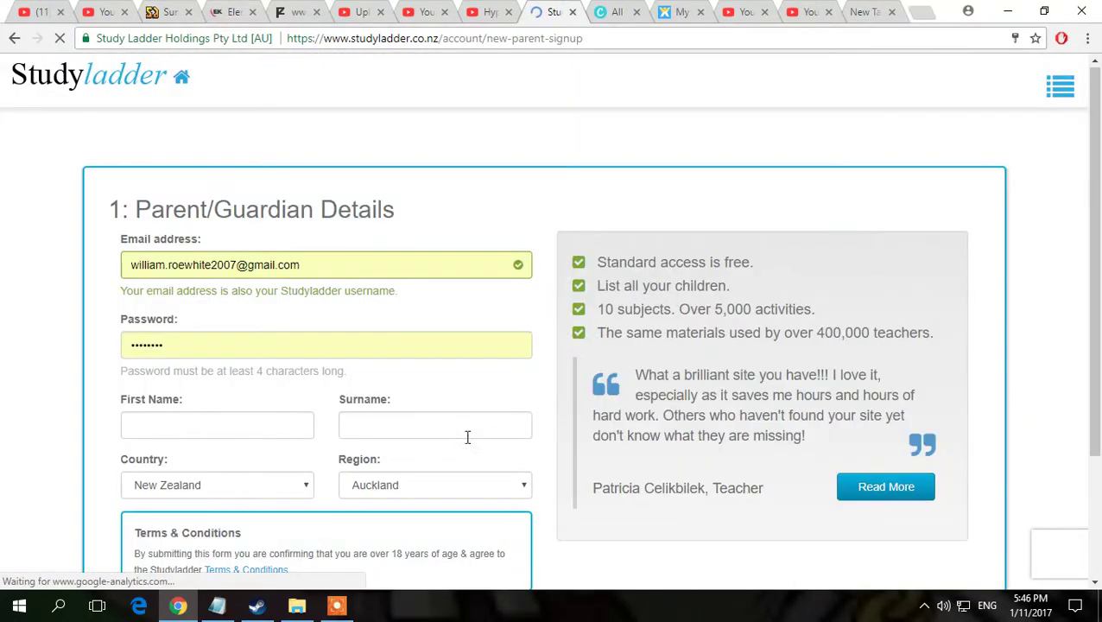
Step: Replace the autofilled email and password, and enter the parent's first name and surname
scroll(467, 438, "down", 2)
scroll(305, 285, "up", 2)
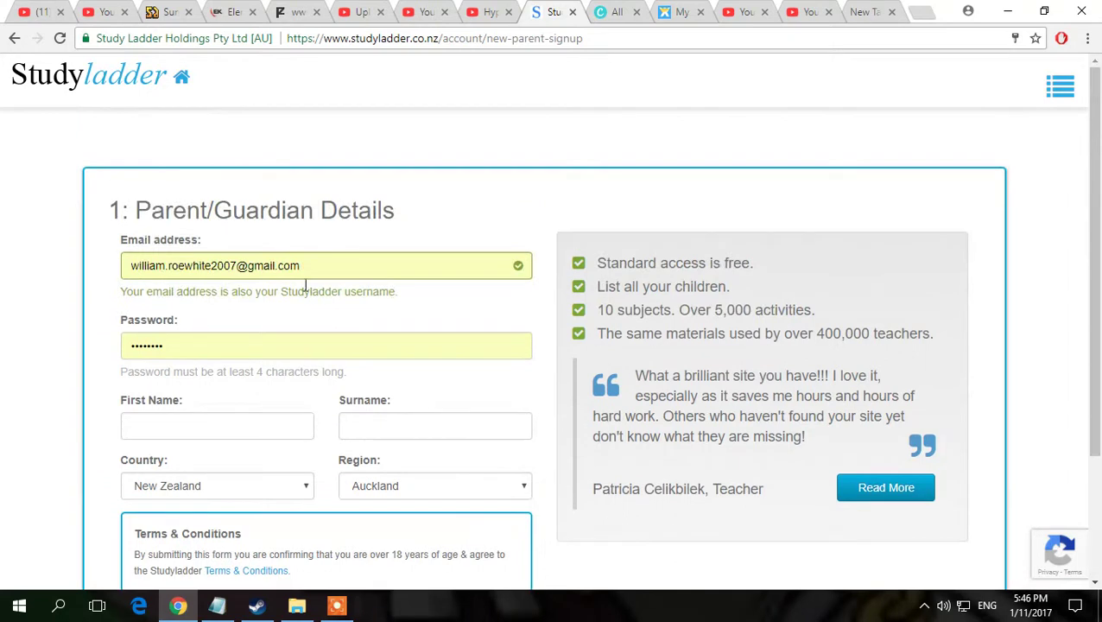
triple_click(345, 257)
type("gdfgdfhd@fgdgd")
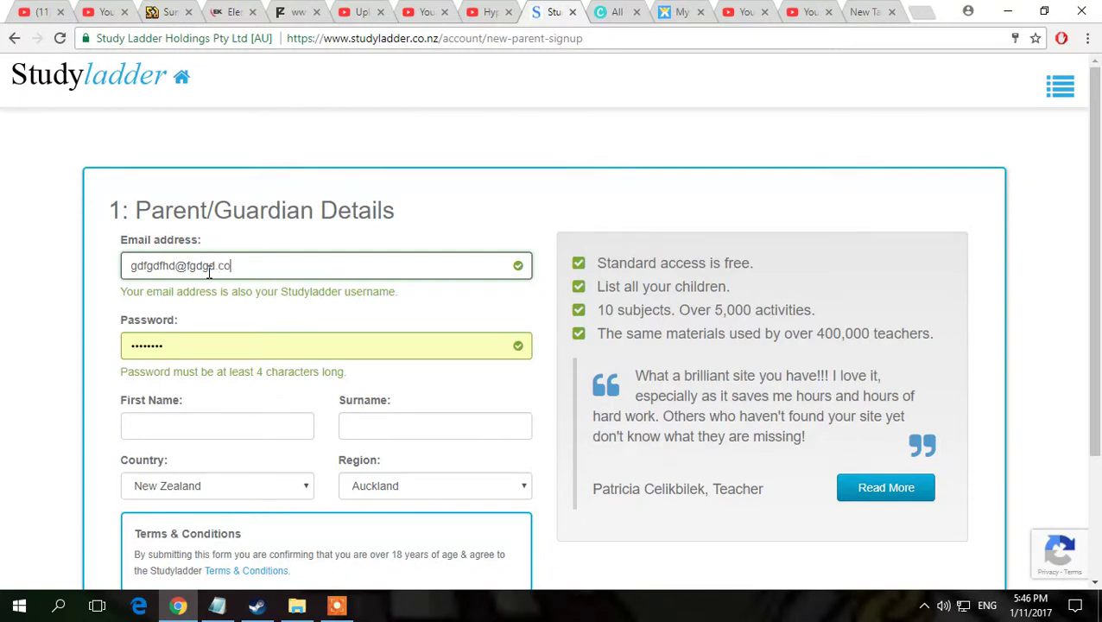
left_click(356, 347)
key("ctrl+a")
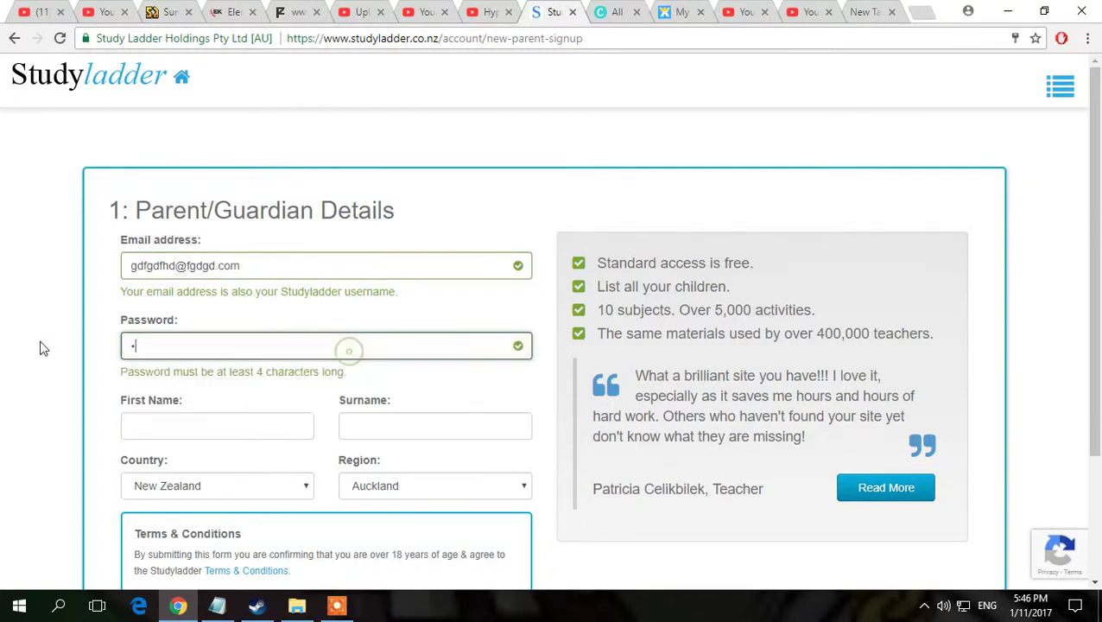
left_click(242, 425)
type("fdgdfg")
left_click(421, 429)
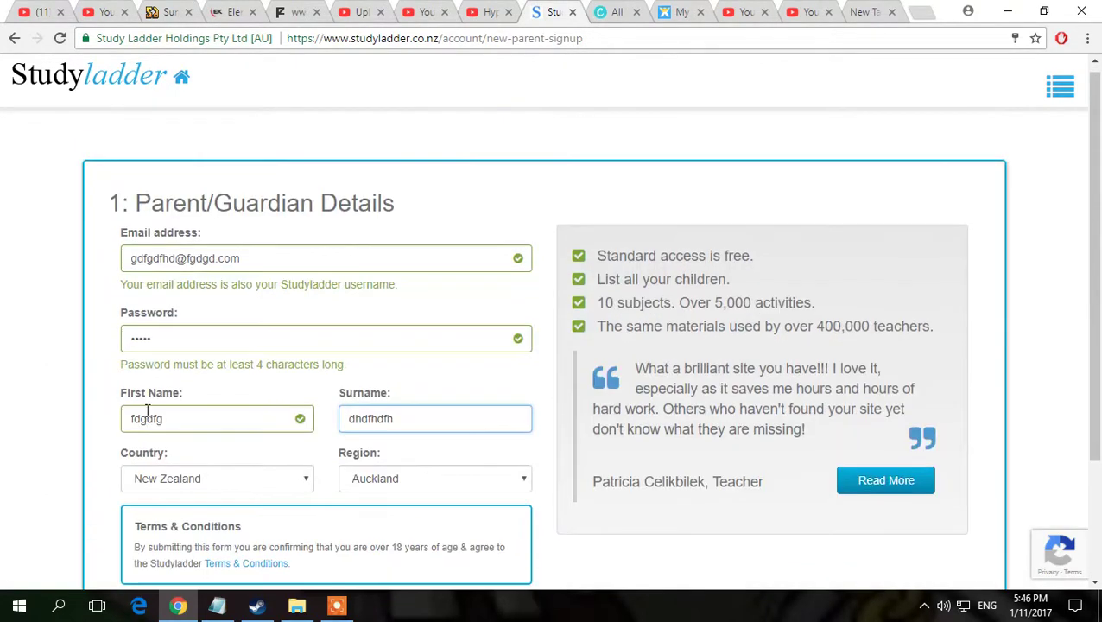
Step: Submit the parent details and choose the free Limited Account
scroll(173, 432, "down", 2)
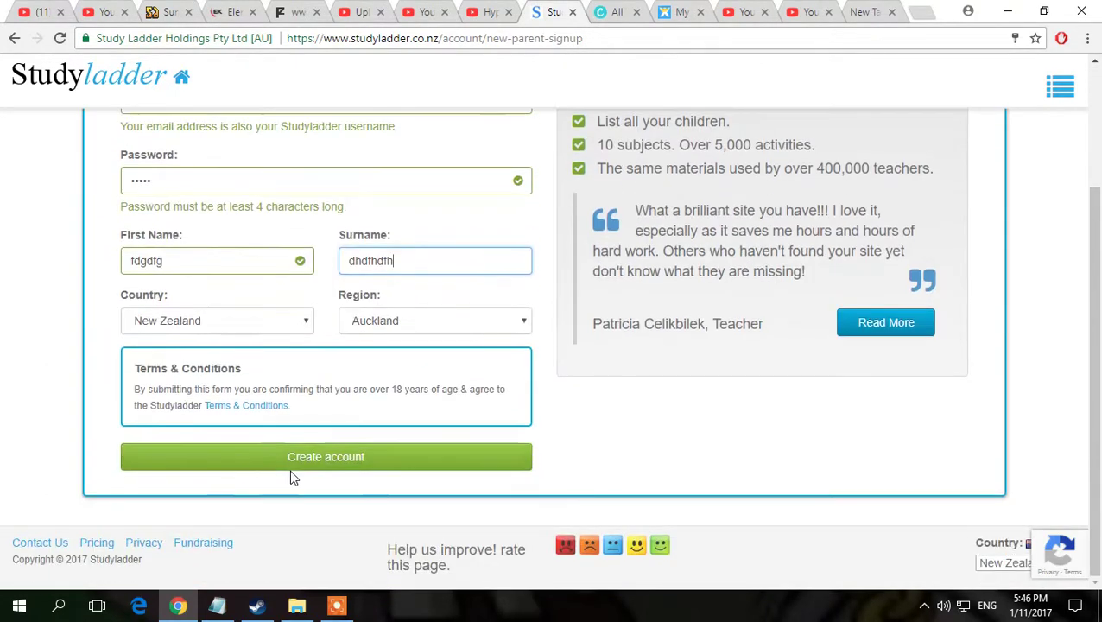
left_click(290, 457)
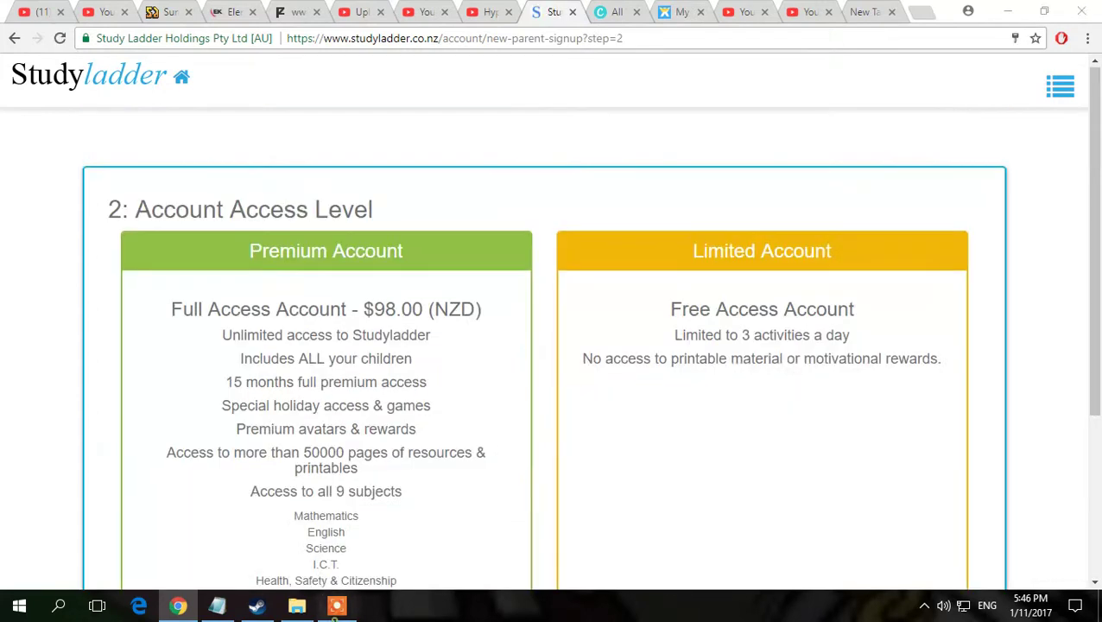
left_click(337, 605)
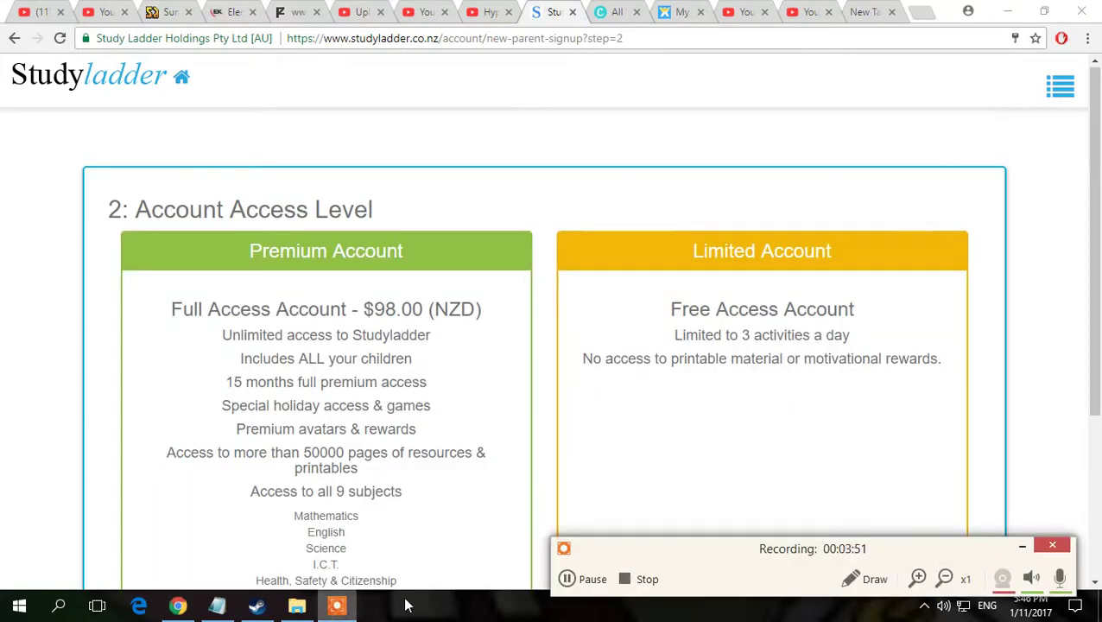
left_click(1022, 546)
scroll(696, 423, "down", 3)
scroll(520, 546, "up", 3)
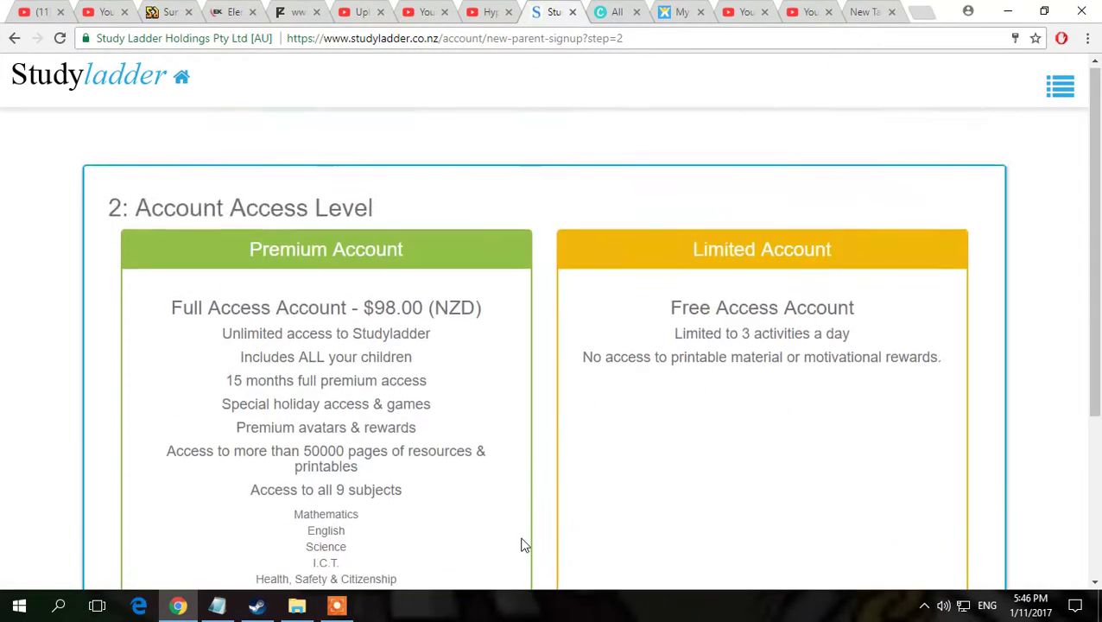
scroll(558, 563, "down", 3)
scroll(803, 489, "up", 1)
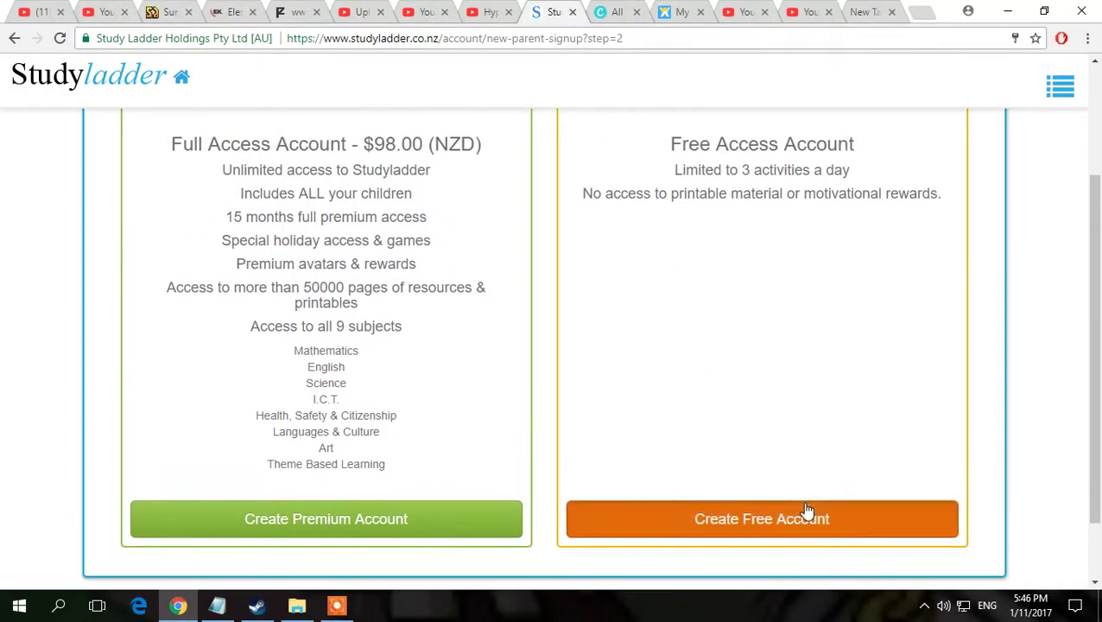
left_click(807, 517)
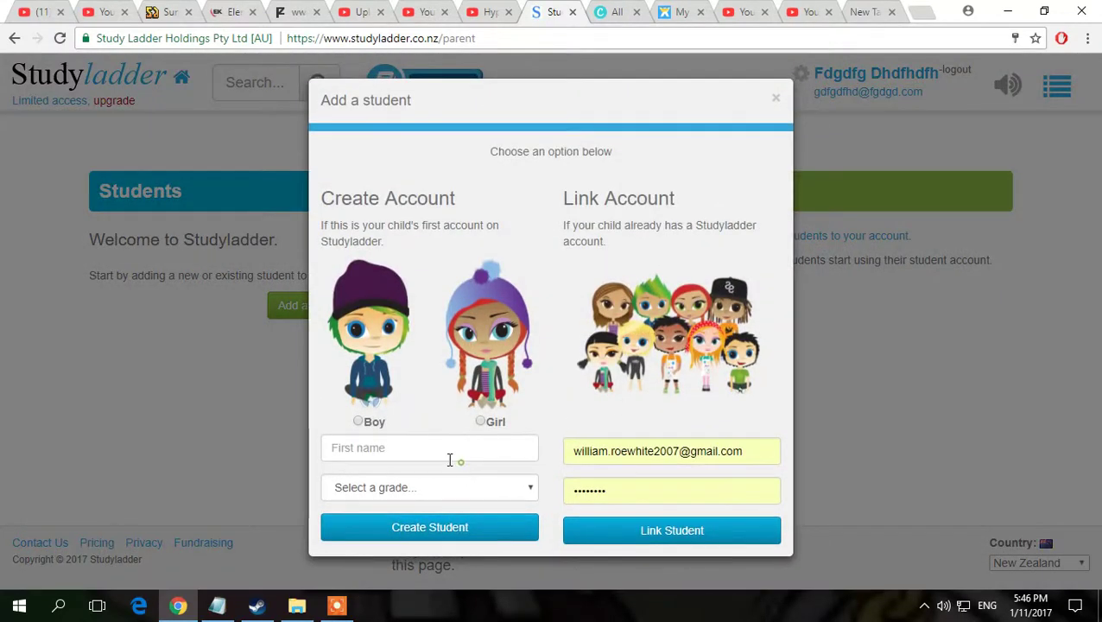
Step: Add a Year 5/Green boy student with a first name, then dismiss the confirmation
left_click(385, 449)
type("bnvbnv")
left_click(361, 422)
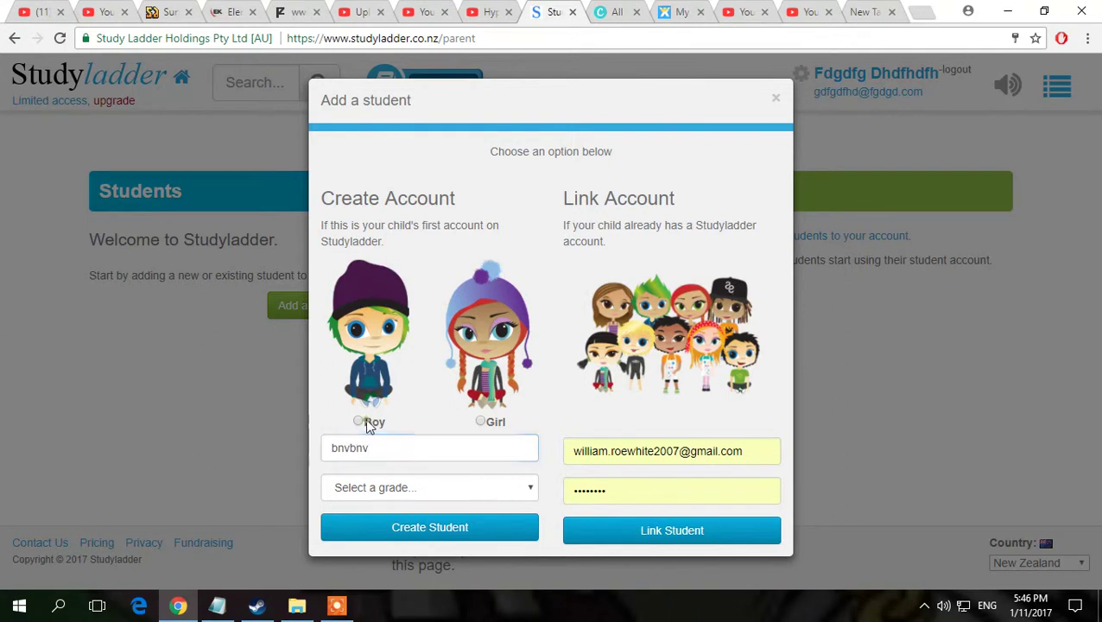
left_click(380, 489)
left_click(393, 437)
left_click(414, 529)
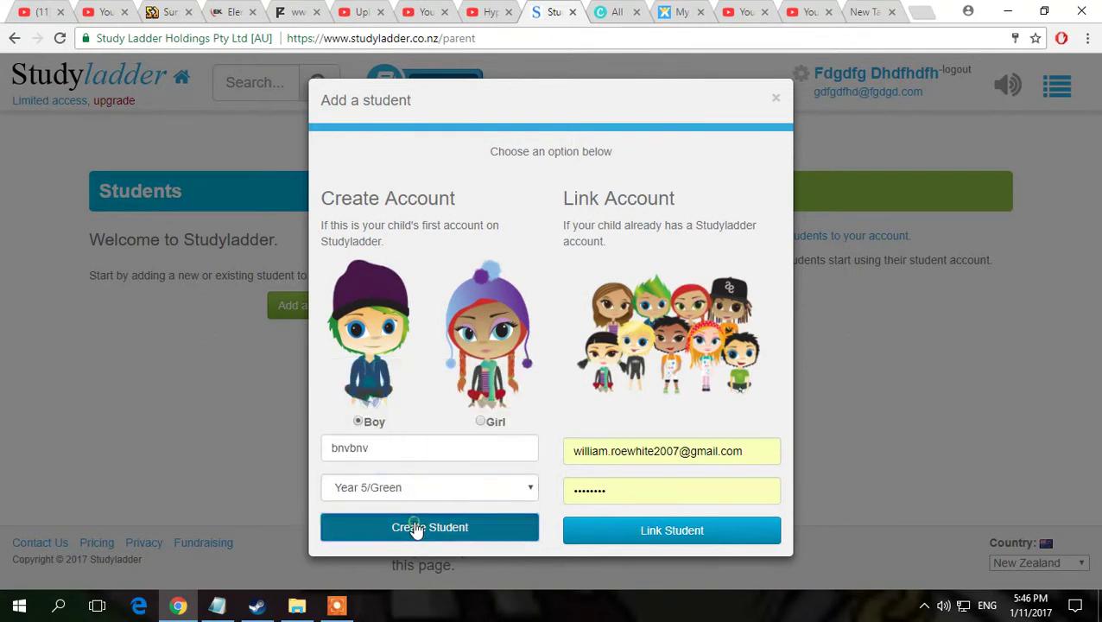
left_click(575, 247)
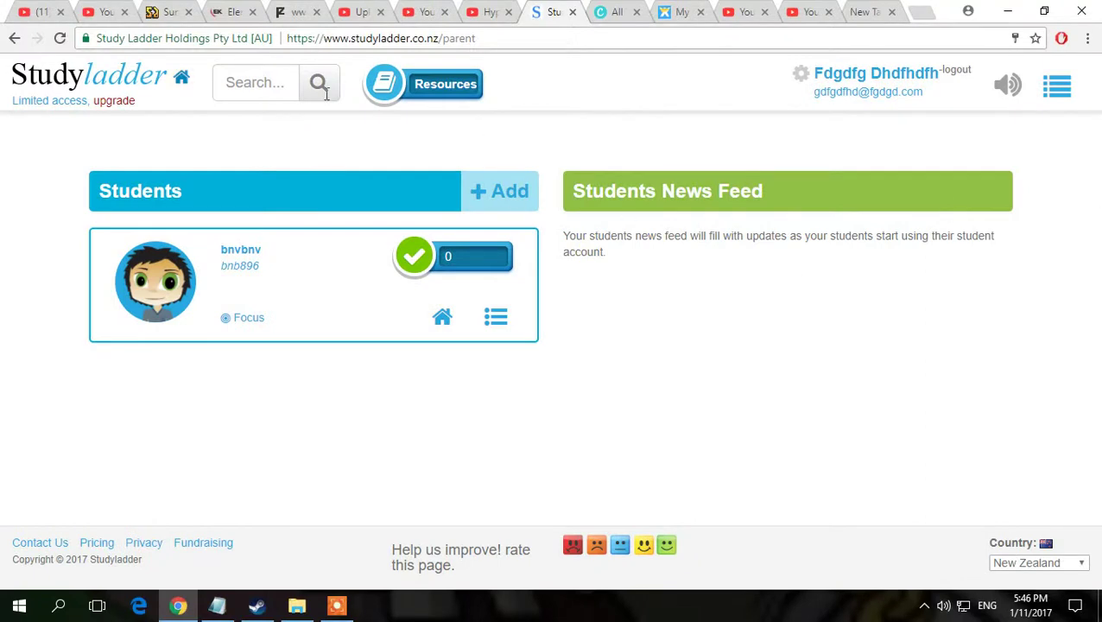
left_click(535, 197)
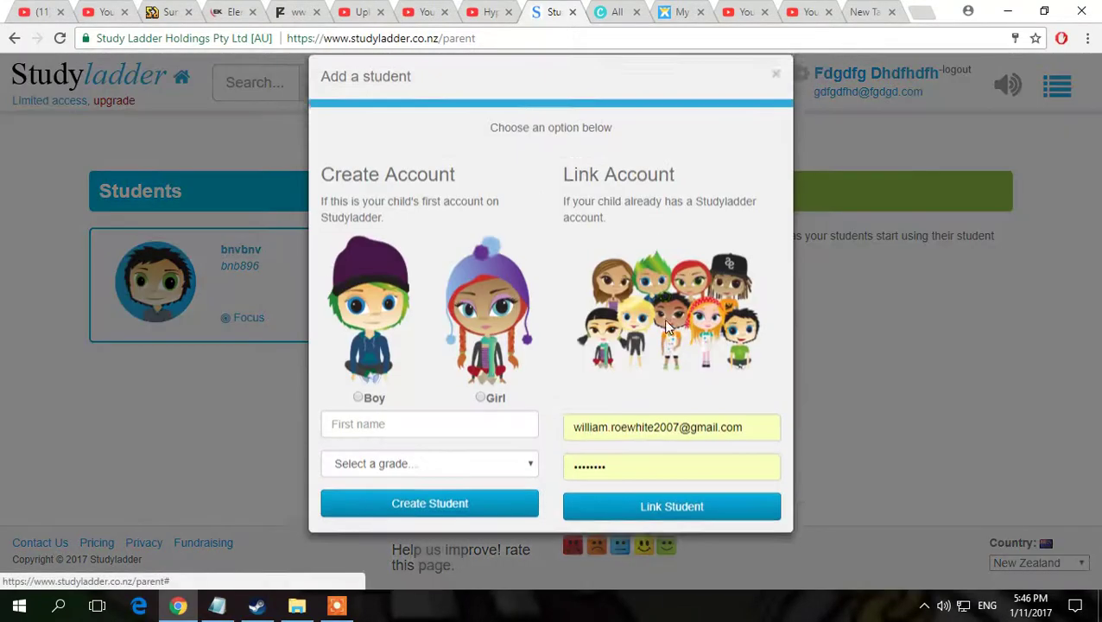
left_click(775, 100)
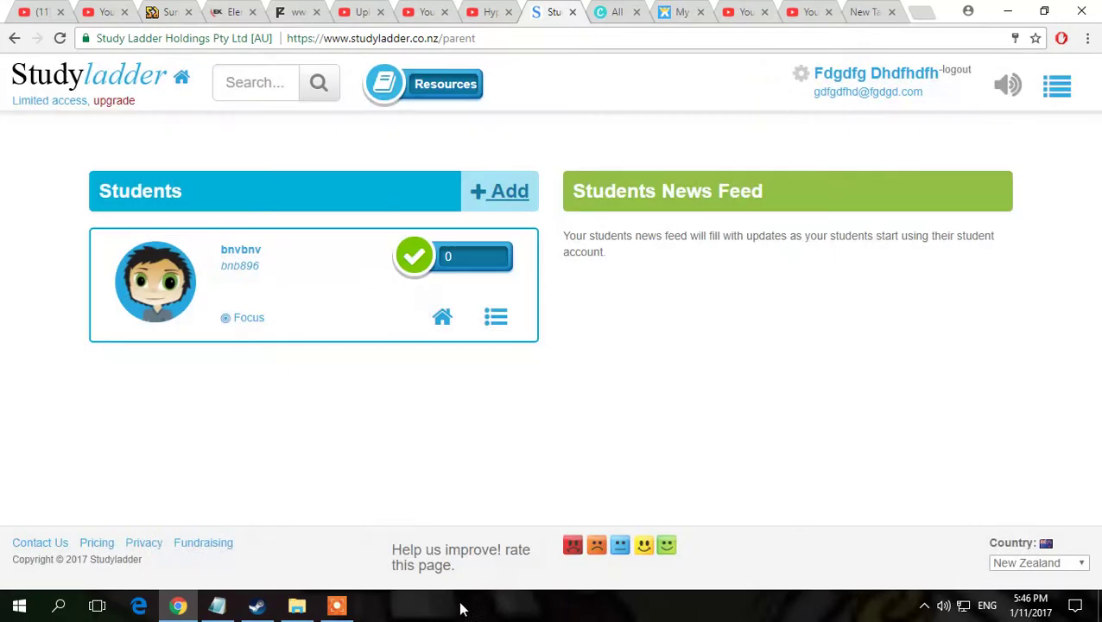
left_click(337, 607)
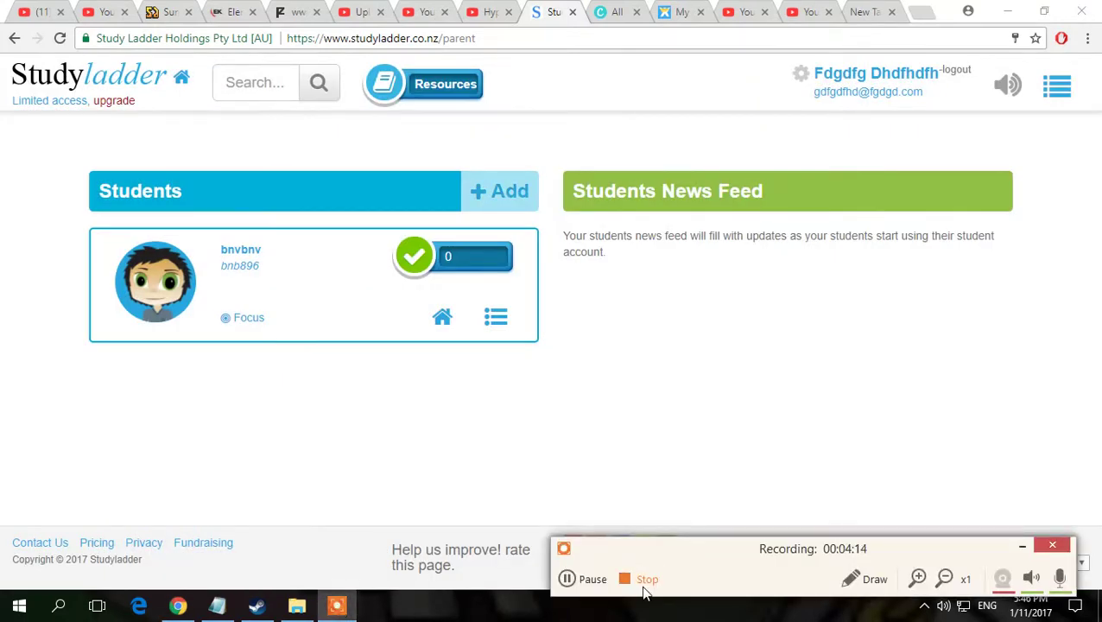